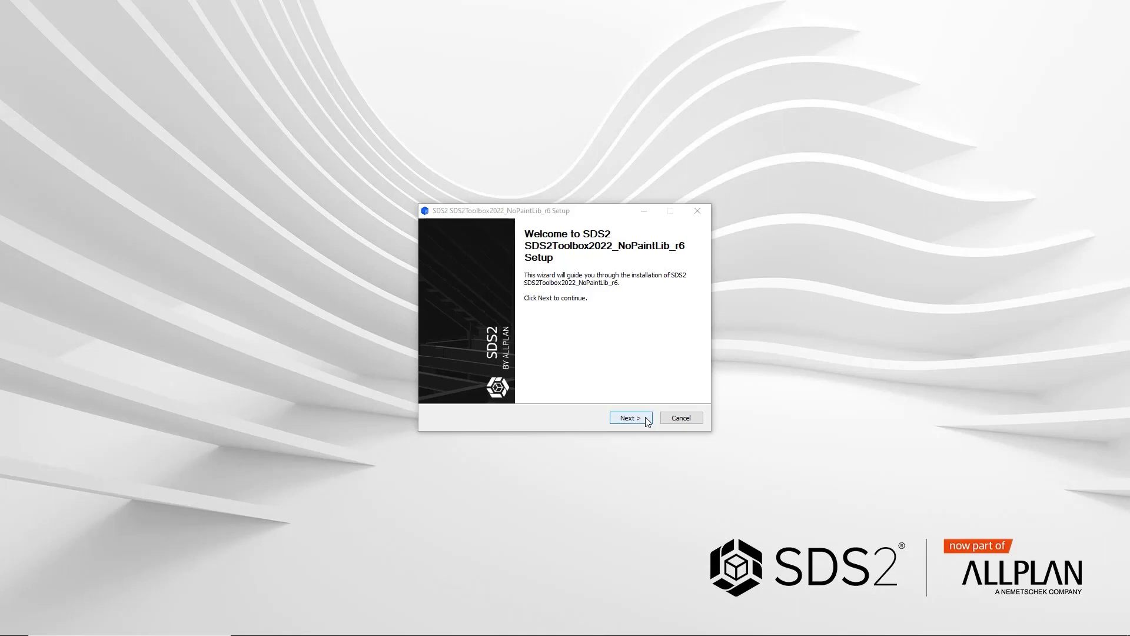
# Accept the license and install the NoPaintLib_r6 toolbox into the C:\ProgramData\SDS2_2022_01 data folder
pyautogui.click(648, 419)
pyautogui.click(647, 420)
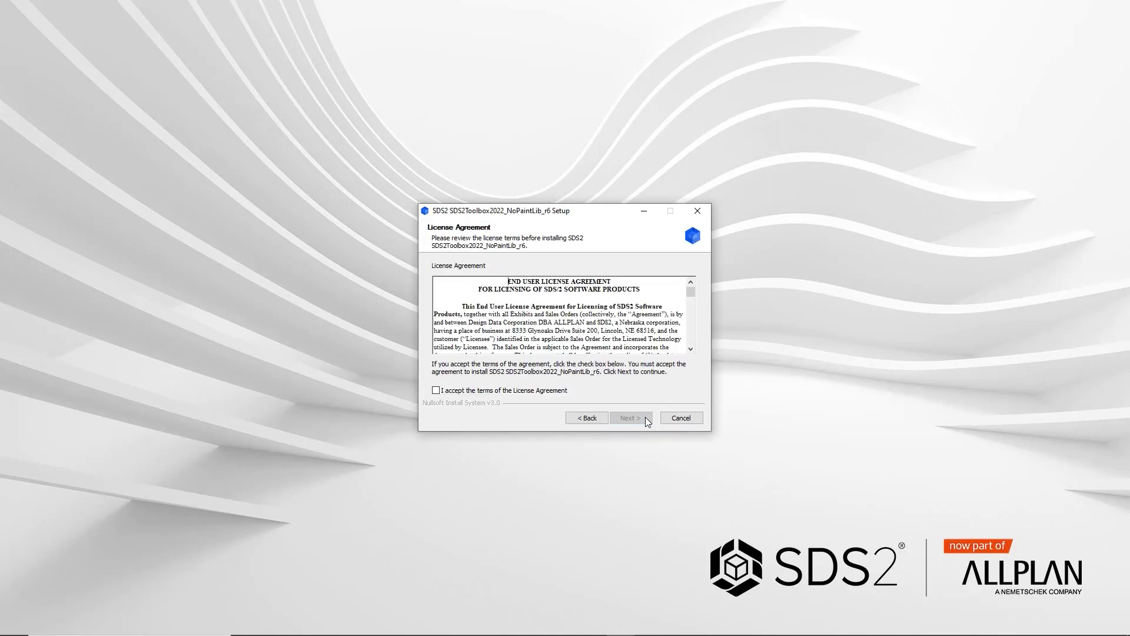
pyautogui.click(536, 391)
pyautogui.click(638, 415)
pyautogui.click(637, 420)
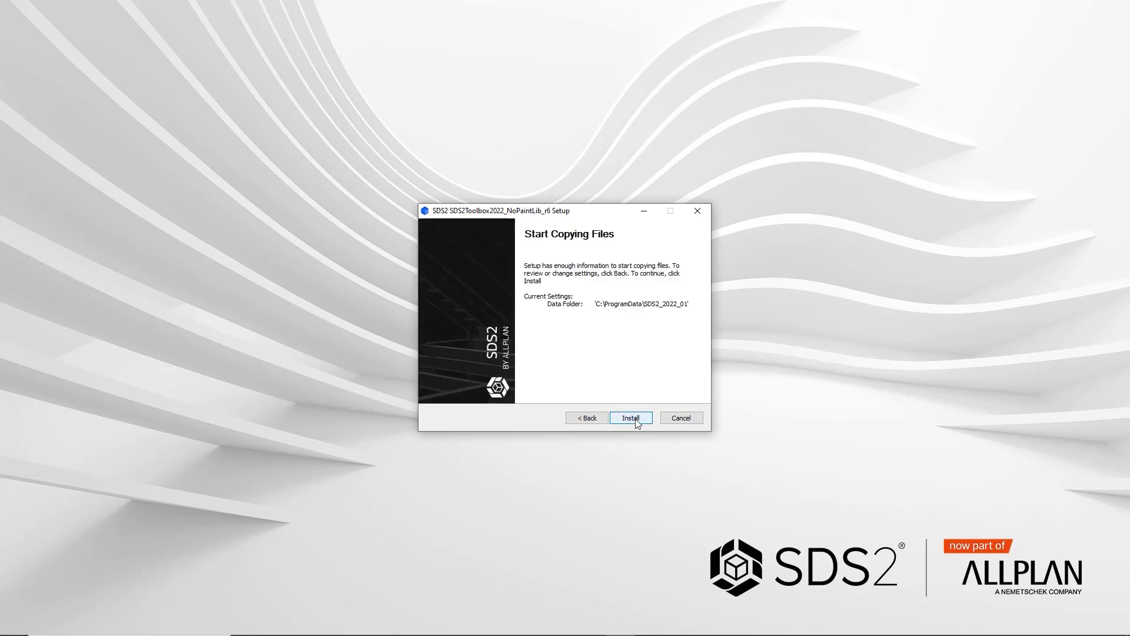
pyautogui.click(634, 418)
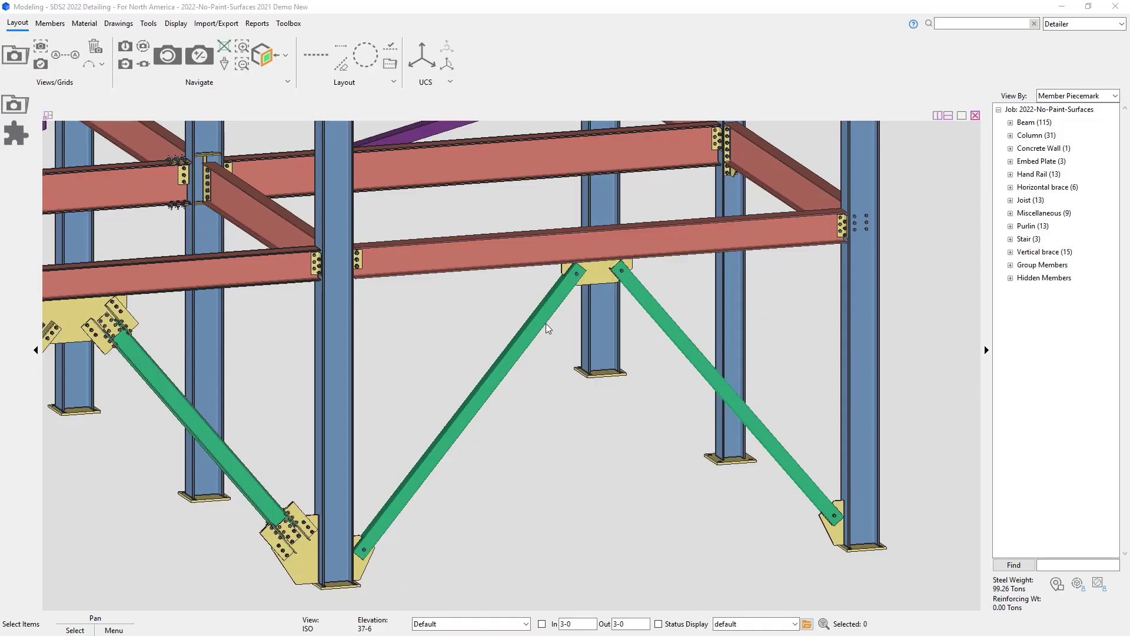
# Select the beam framing into the column's shear tab and list its addable material types
pyautogui.scroll(10, 395, 242)
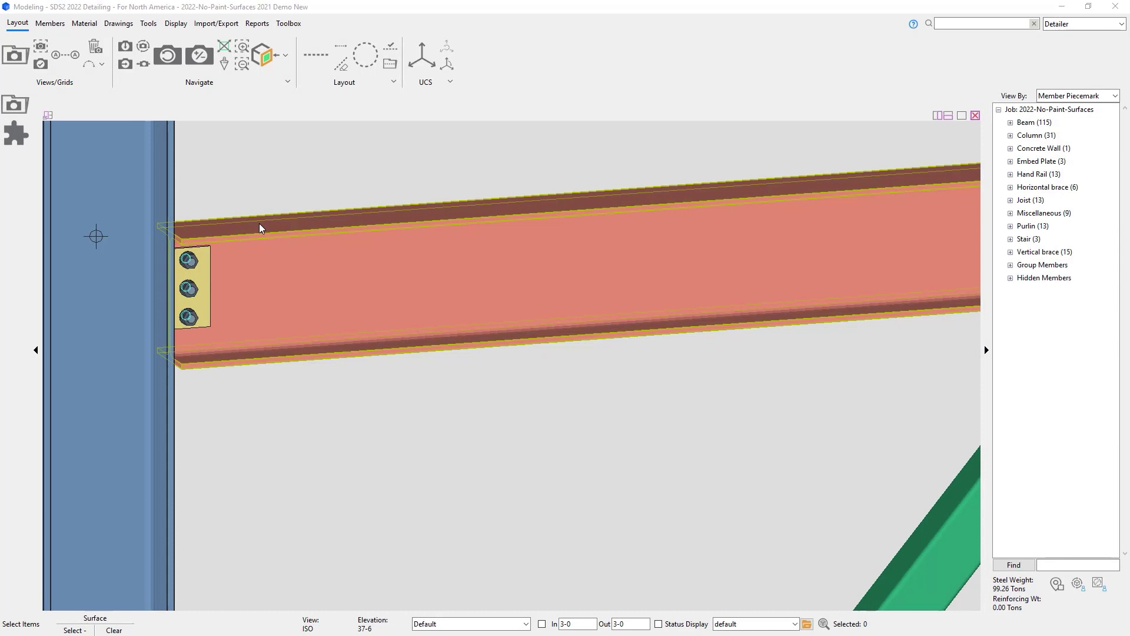
pyautogui.click(259, 224)
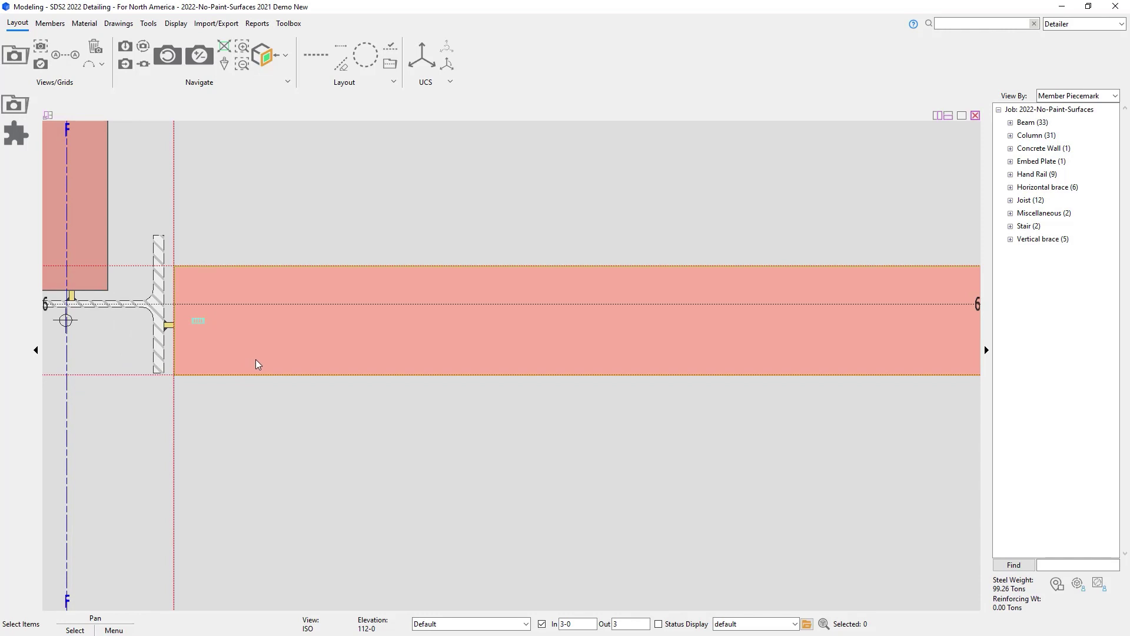
pyautogui.click(256, 359)
pyautogui.press('a')
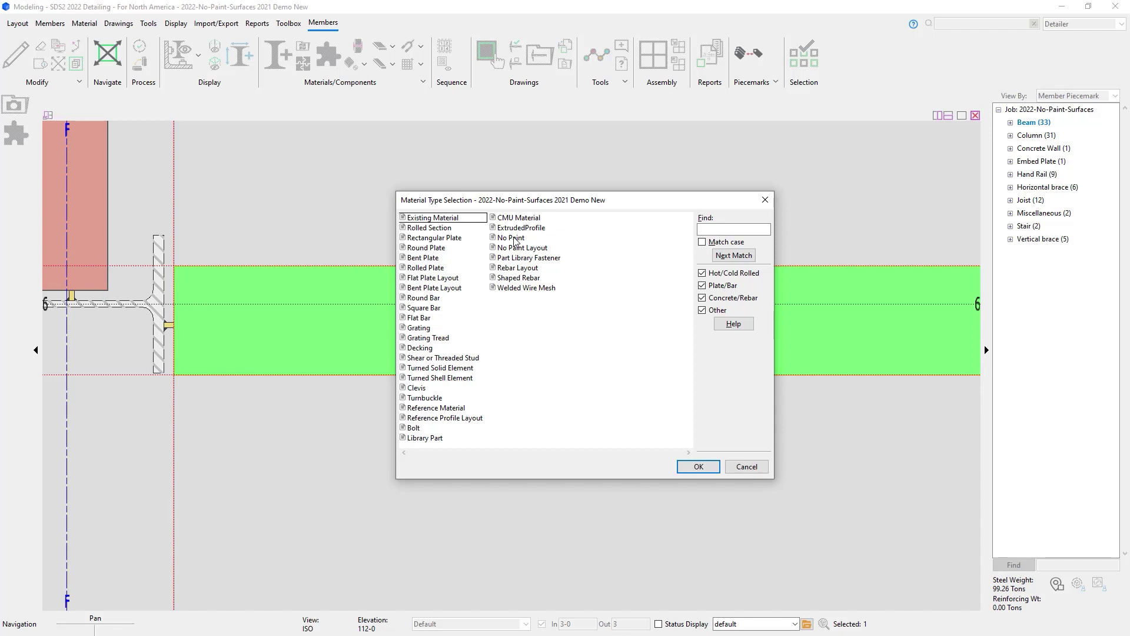
# Add a No Paint material, with its first point at the beam's bottom end corner
pyautogui.click(513, 238)
pyautogui.click(686, 466)
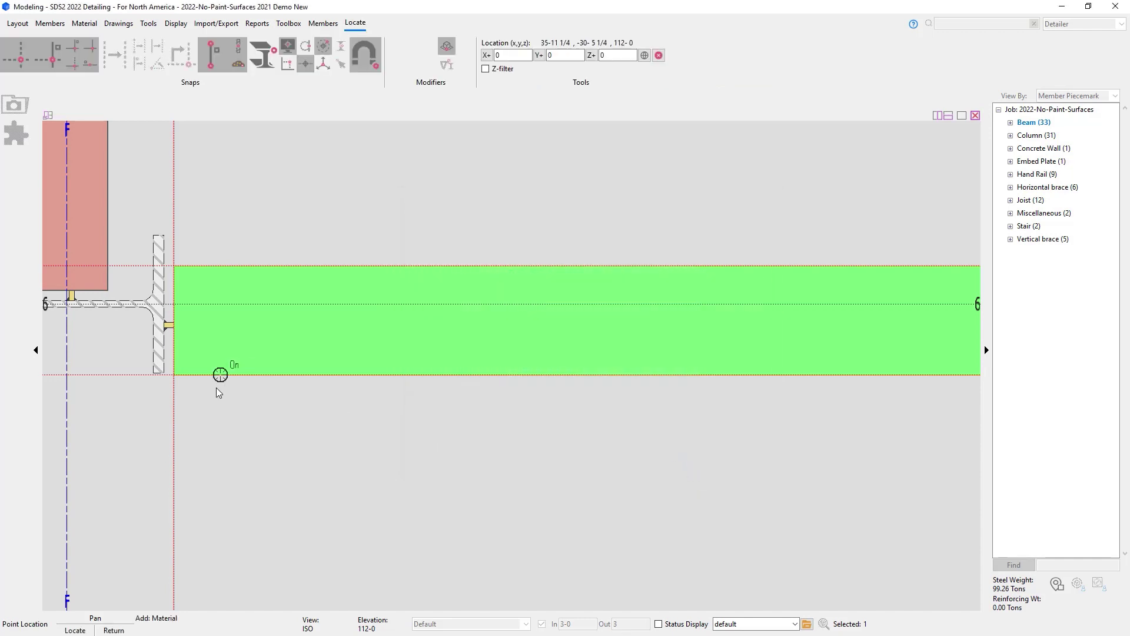
pyautogui.click(176, 377)
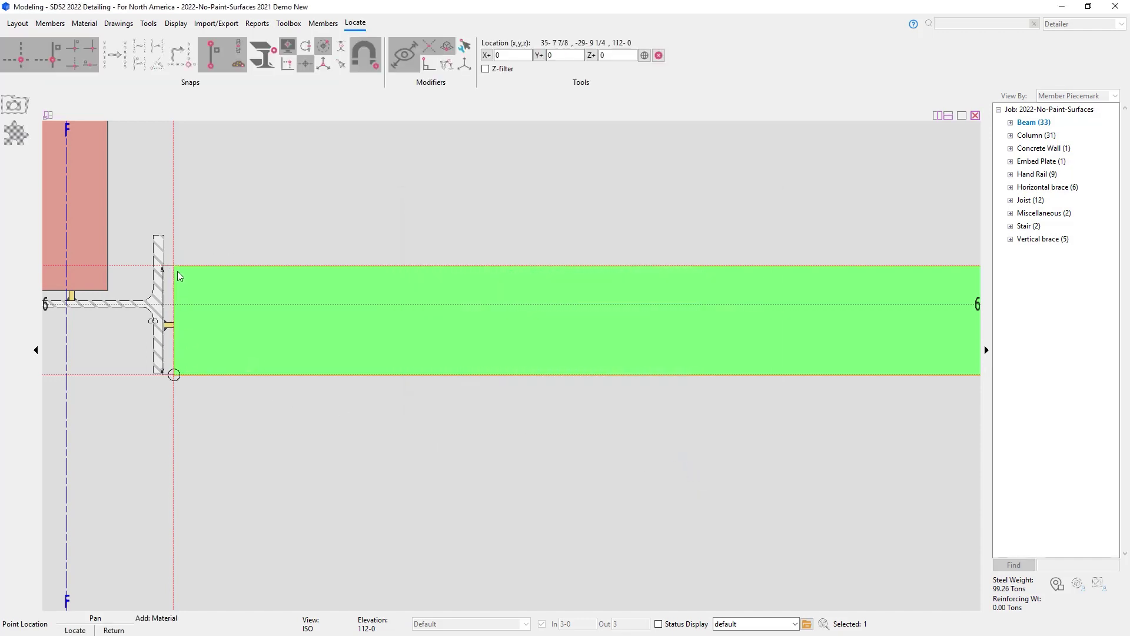
# Finish the area: width 18 (1-6), 1/32 NS thickness, SDS2CHECKPLATE.pat hatch, note 'NO PAINT TE W/IN 18"'
pyautogui.click(178, 272)
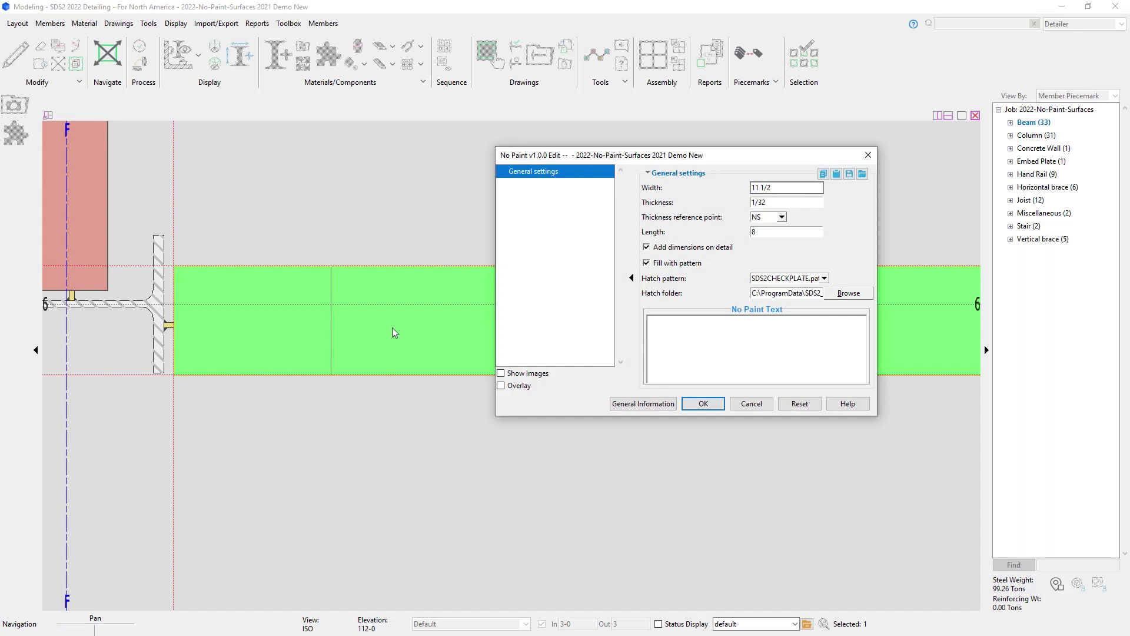
pyautogui.click(707, 193)
pyautogui.write('18')
pyautogui.press('Tab')
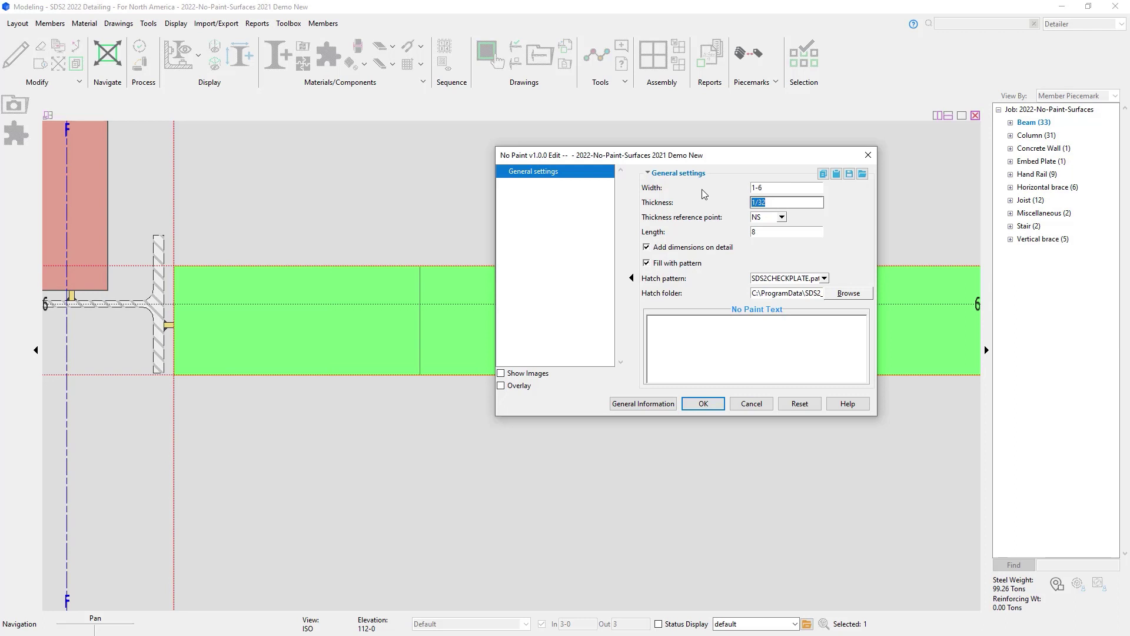
pyautogui.click(782, 217)
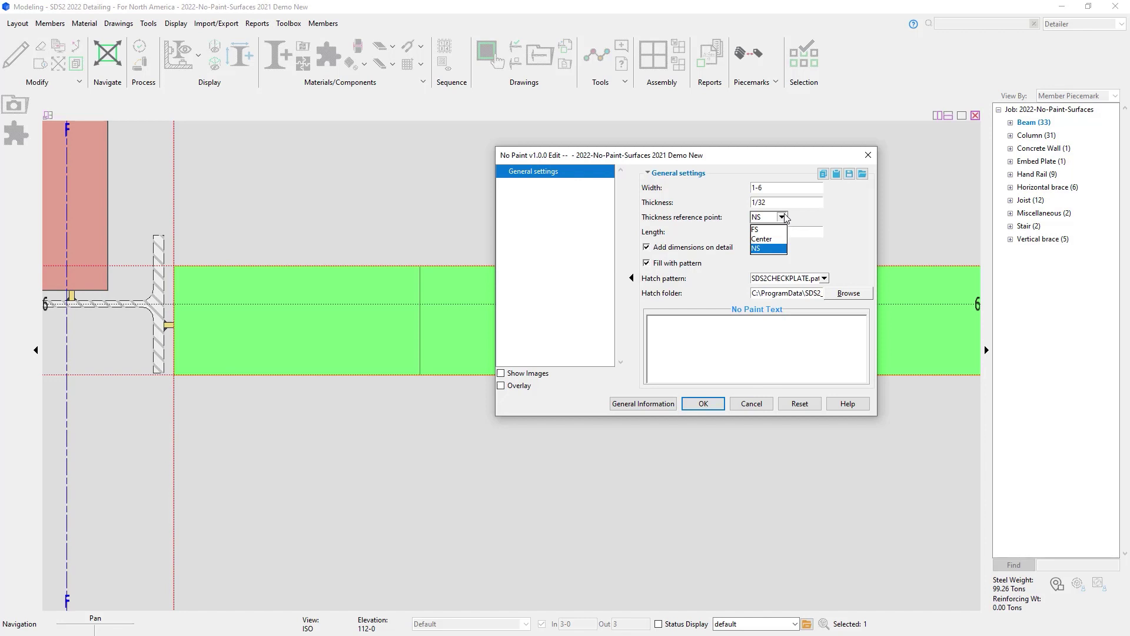
pyautogui.click(784, 215)
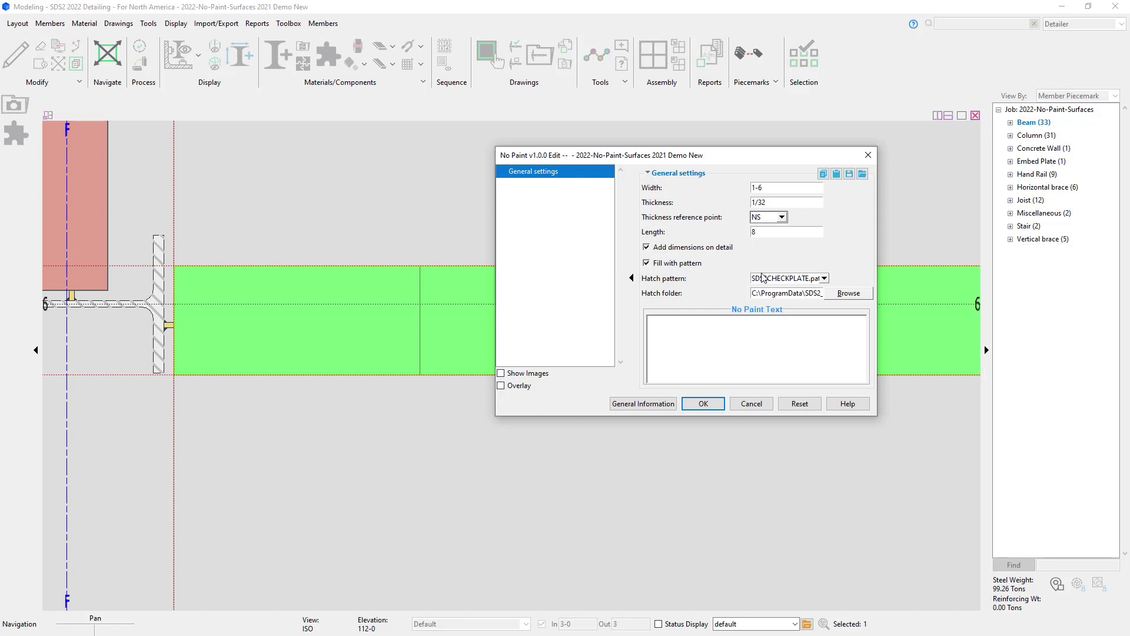
pyautogui.click(824, 278)
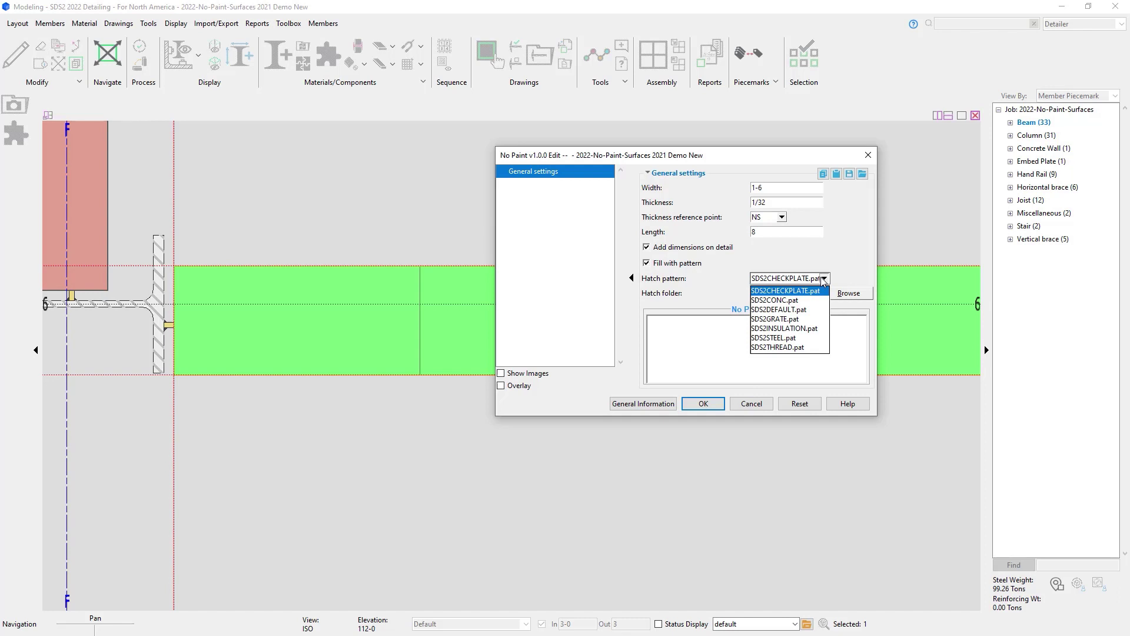
pyautogui.click(823, 280)
pyautogui.click(704, 351)
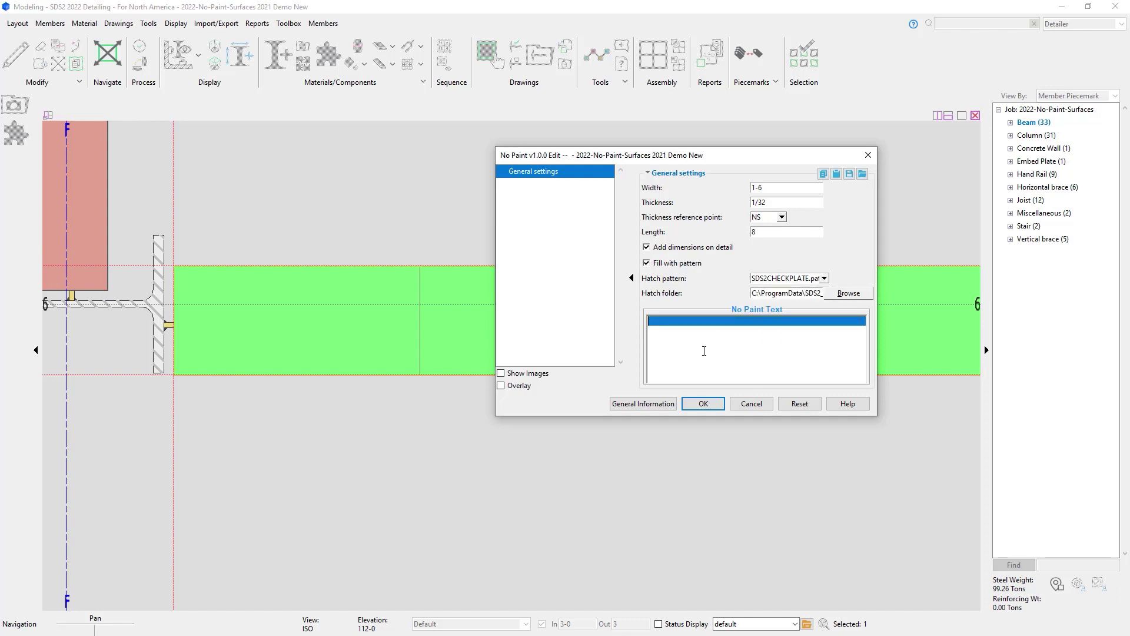
pyautogui.write('NO PAINT ')
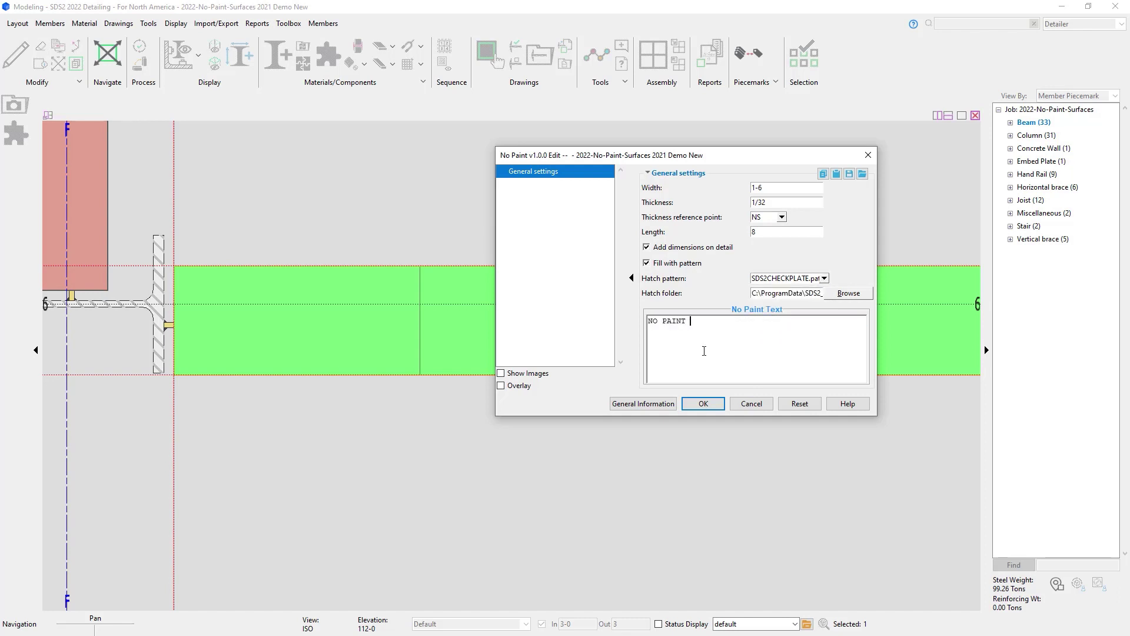
pyautogui.write('TE')
pyautogui.write(' W/IN')
pyautogui.write(' 18"')
pyautogui.click(704, 405)
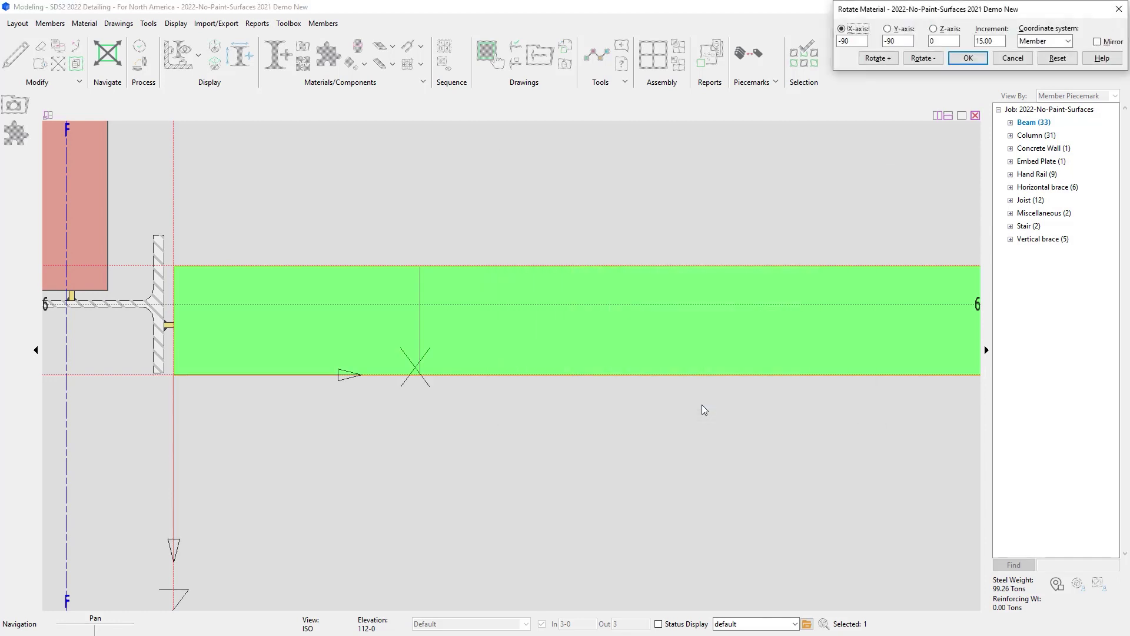
# Accept the default rotation to finalize the No Paint area and clear the beam selection
pyautogui.click(968, 58)
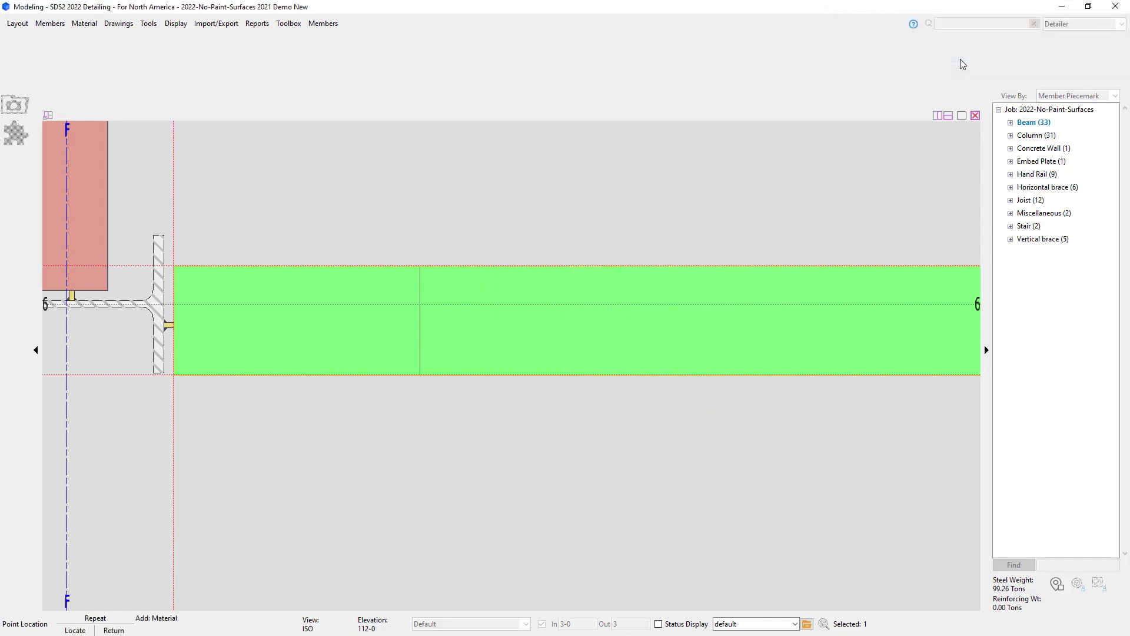
pyautogui.rightClick(485, 450)
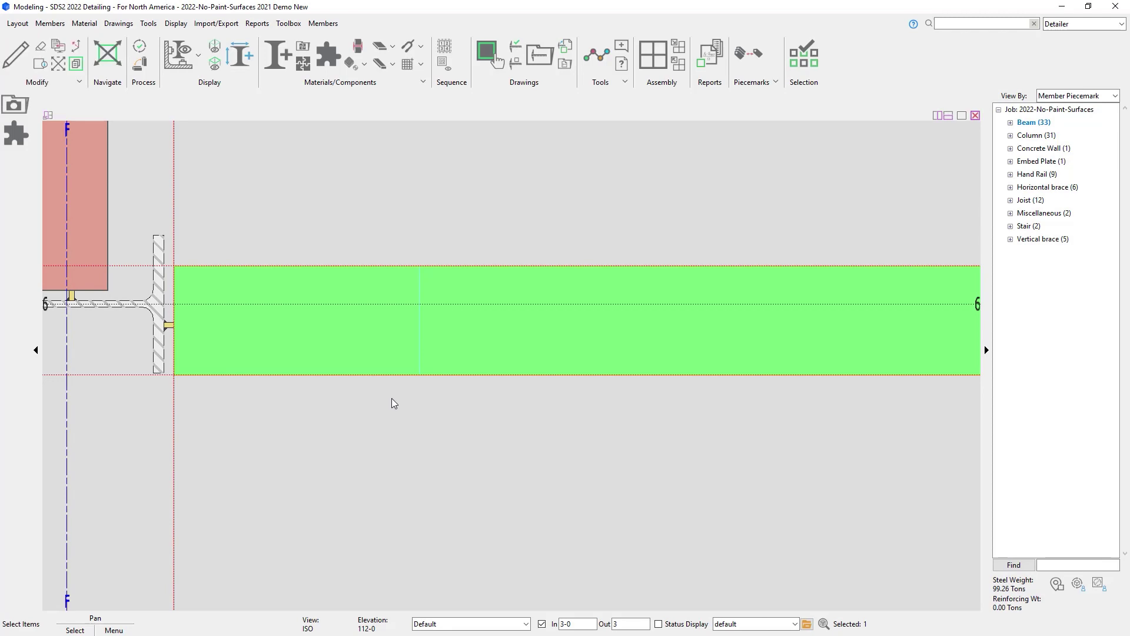
pyautogui.click(366, 450)
# View the brace gusset plate face-on with only its connection members isolated
pyautogui.moveTo(366, 406); pyautogui.dragTo(507, 404, button='middle')
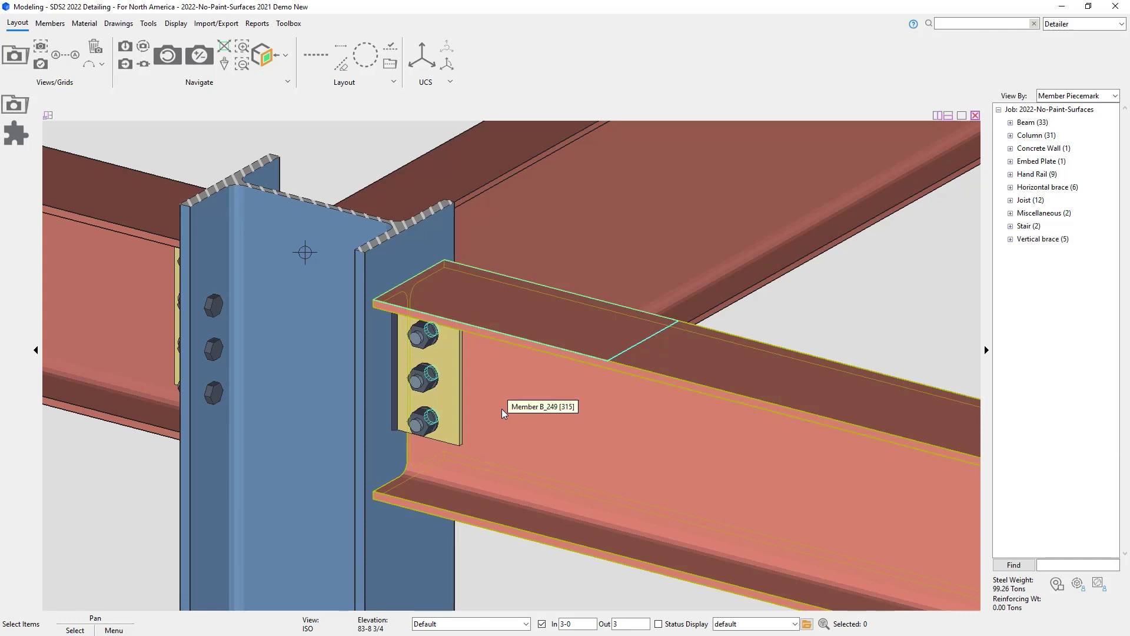
pyautogui.scroll(-5, 502, 409)
pyautogui.scroll(5, 871, 515)
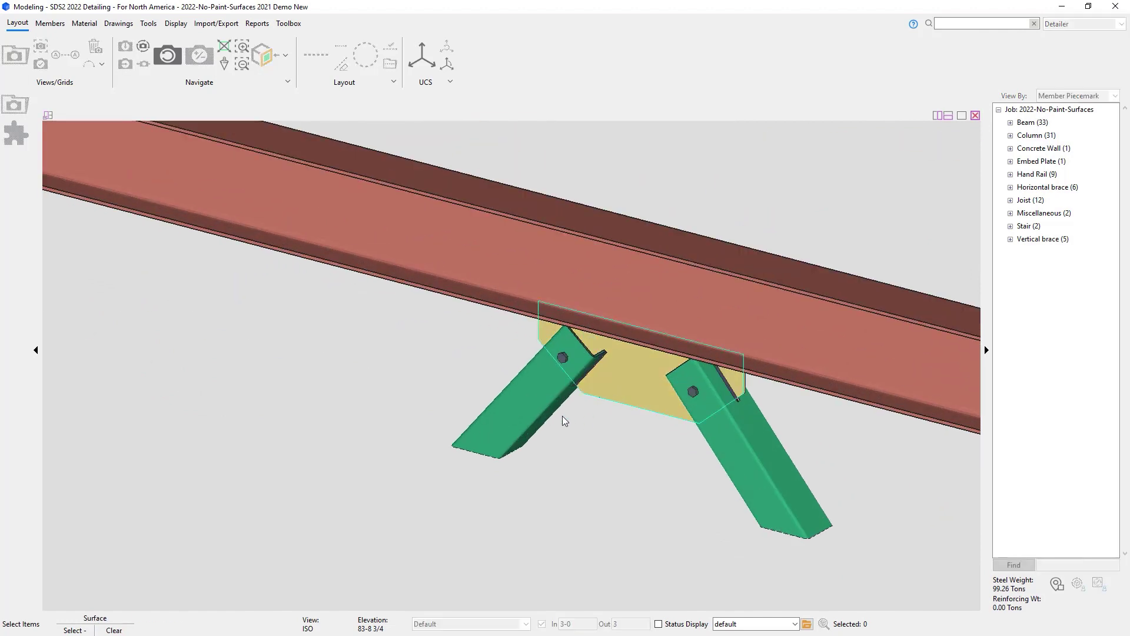
pyautogui.doubleClick(563, 420)
pyautogui.click(623, 437)
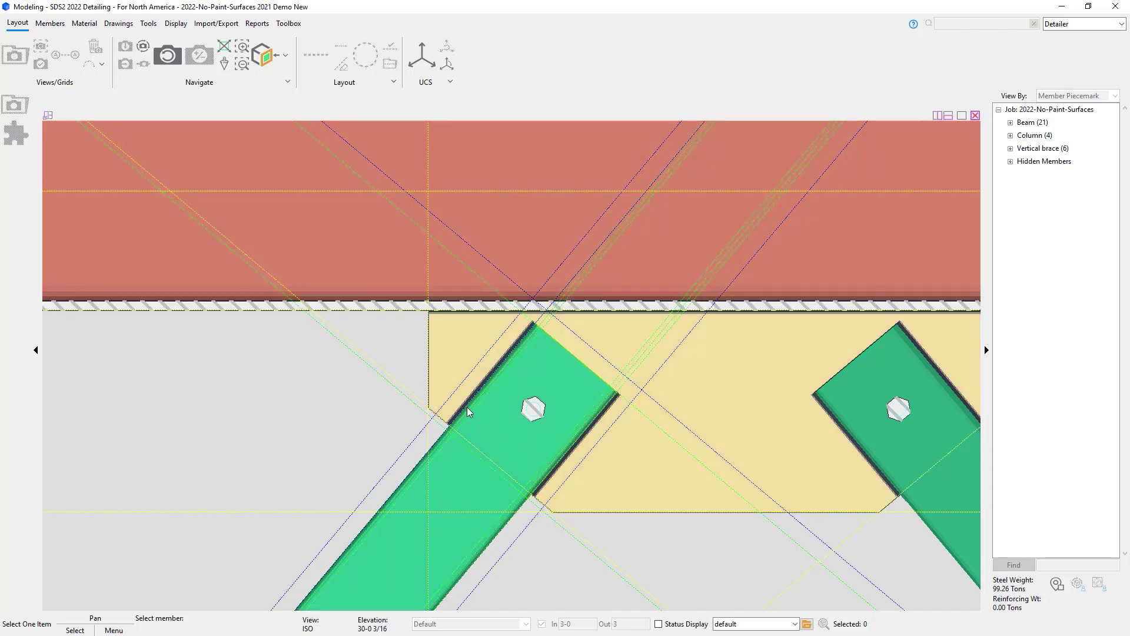
# Add a No Paint Layout material to the beam above the brace connection plate
pyautogui.click(482, 412)
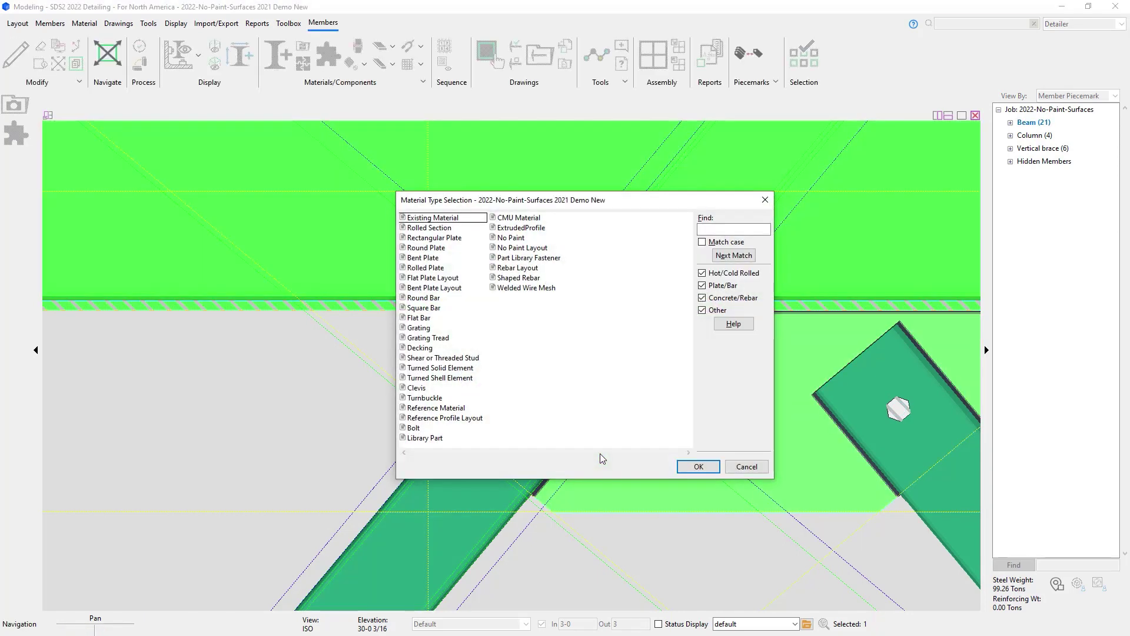
pyautogui.click(523, 247)
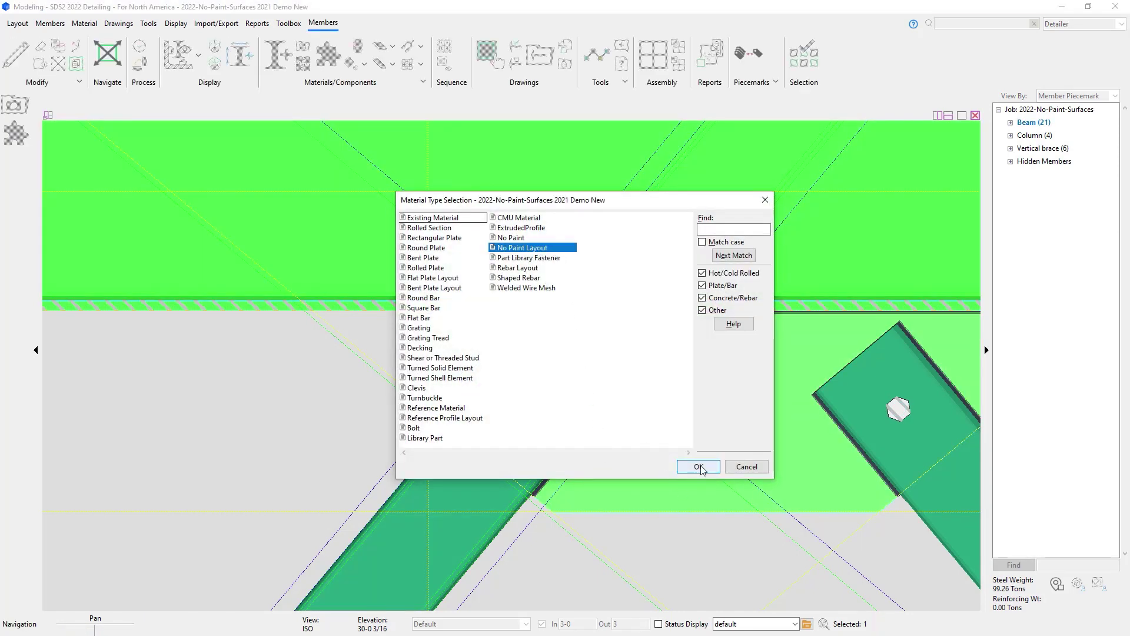
pyautogui.click(701, 465)
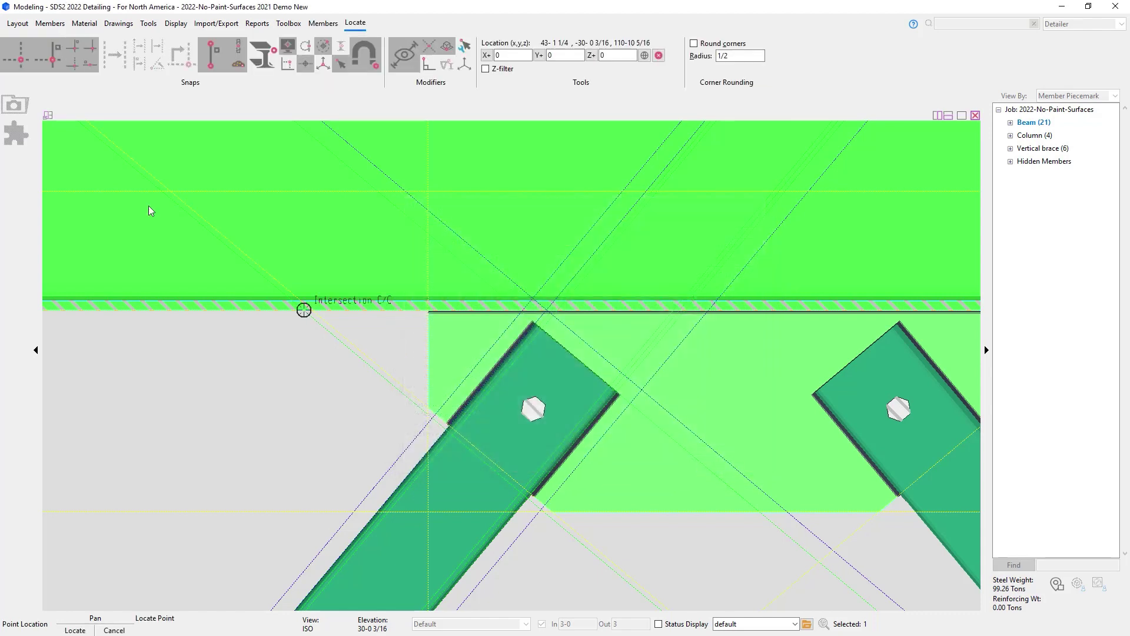
# Trace the layout outline from the plate edge along the beam bottom to the lower brace corner
pyautogui.click(437, 414)
pyautogui.scroll(2, 486, 346)
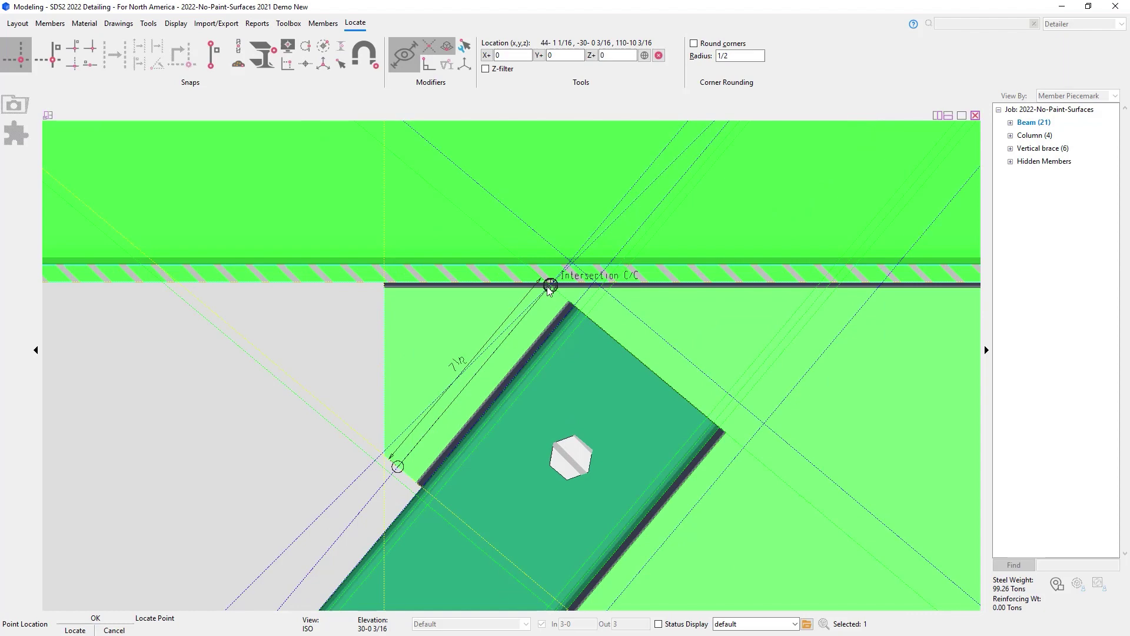
pyautogui.click(550, 287)
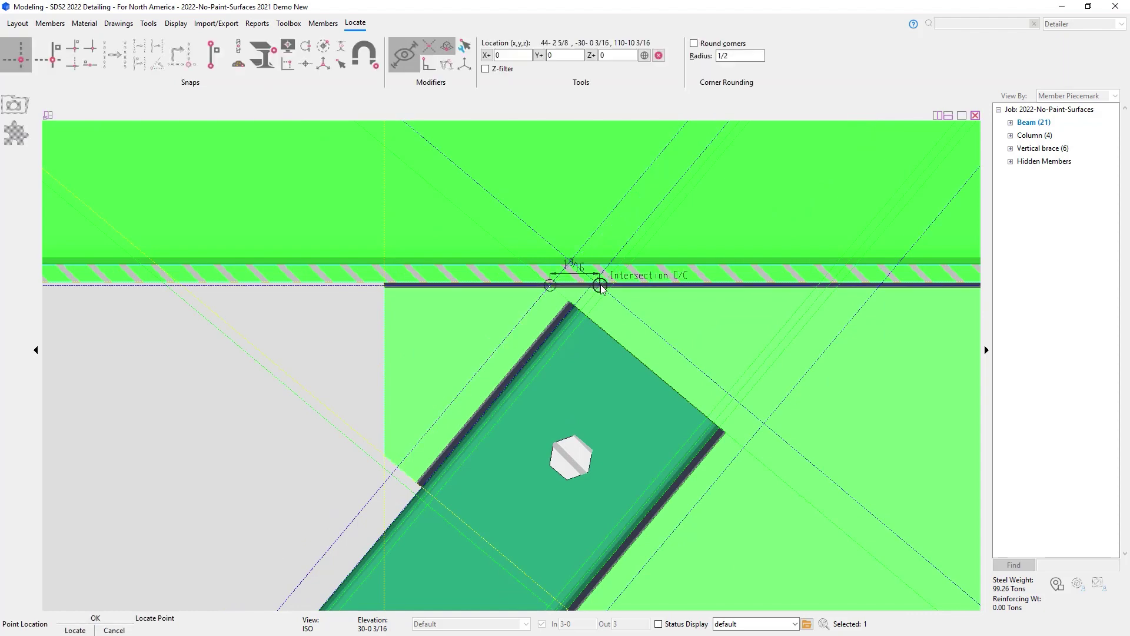
pyautogui.click(600, 287)
pyautogui.scroll(-1, 763, 447)
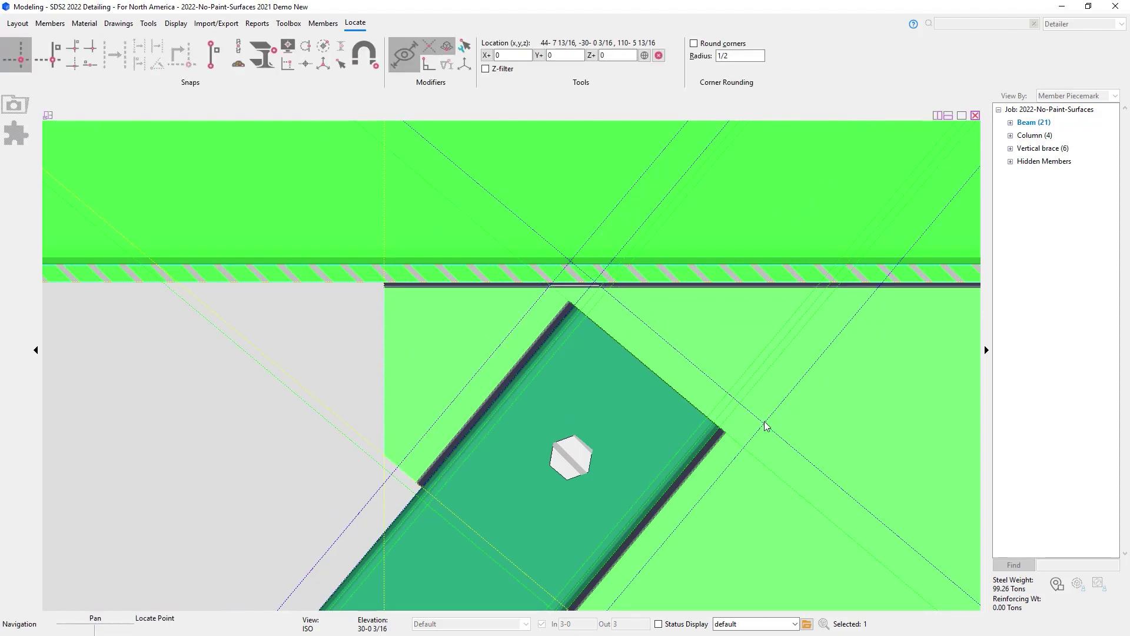
pyautogui.scroll(-1, 757, 447)
pyautogui.scroll(2, 701, 506)
pyautogui.click(701, 508)
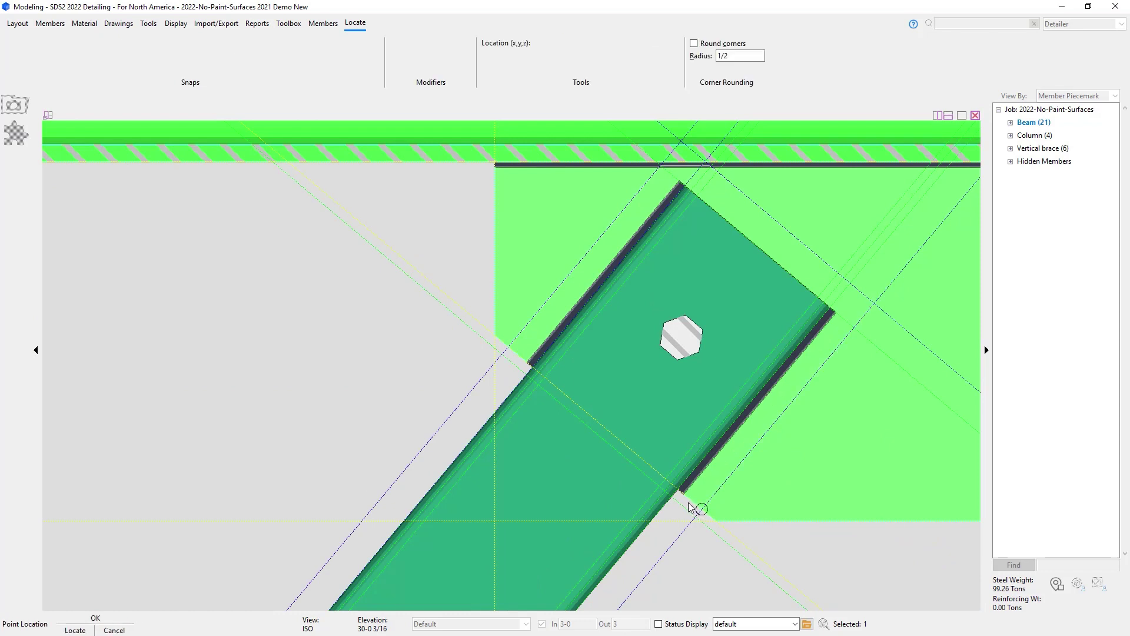
pyautogui.click(653, 479)
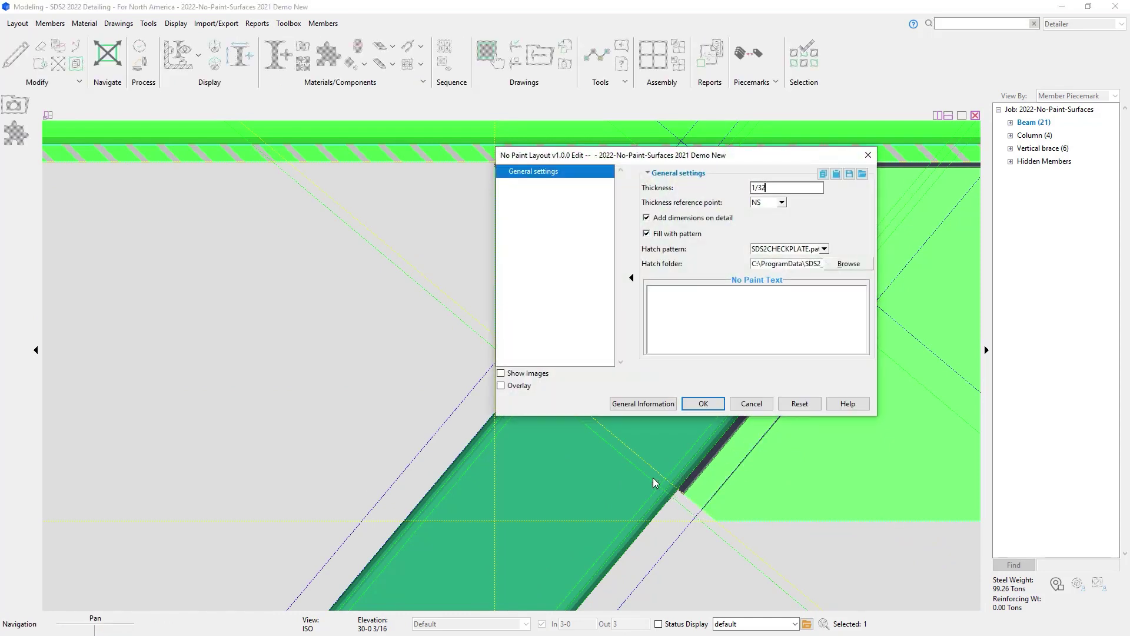
# Keep NS thickness reference and SDS2CHECKPLATE.pat hatch, and add the note 'NO PAINT AREA'
pyautogui.click(781, 202)
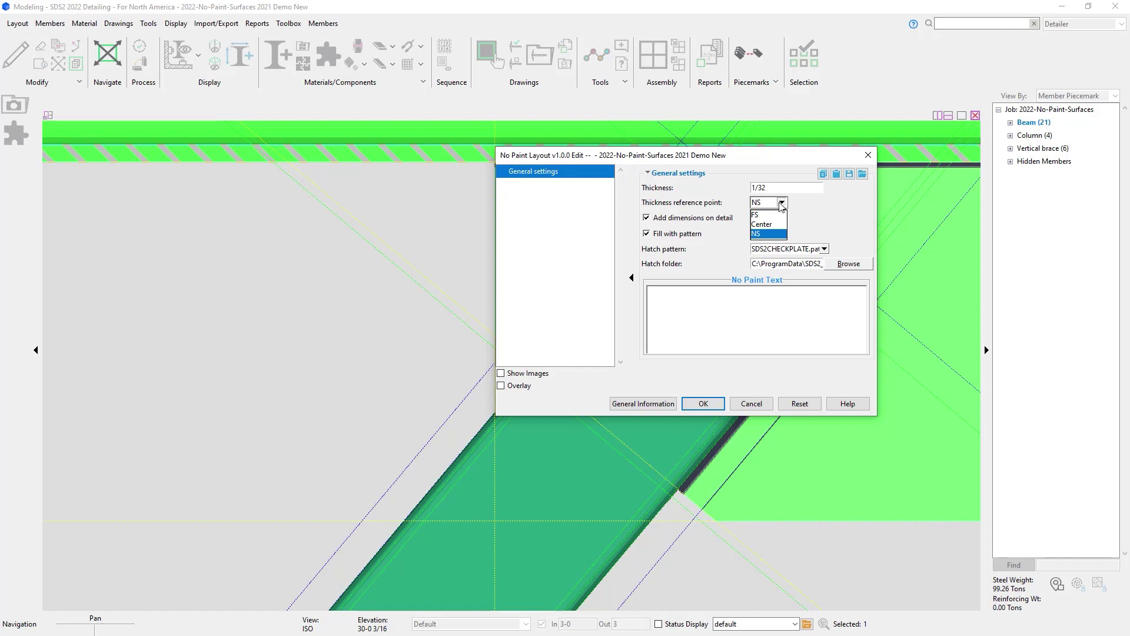
pyautogui.click(781, 202)
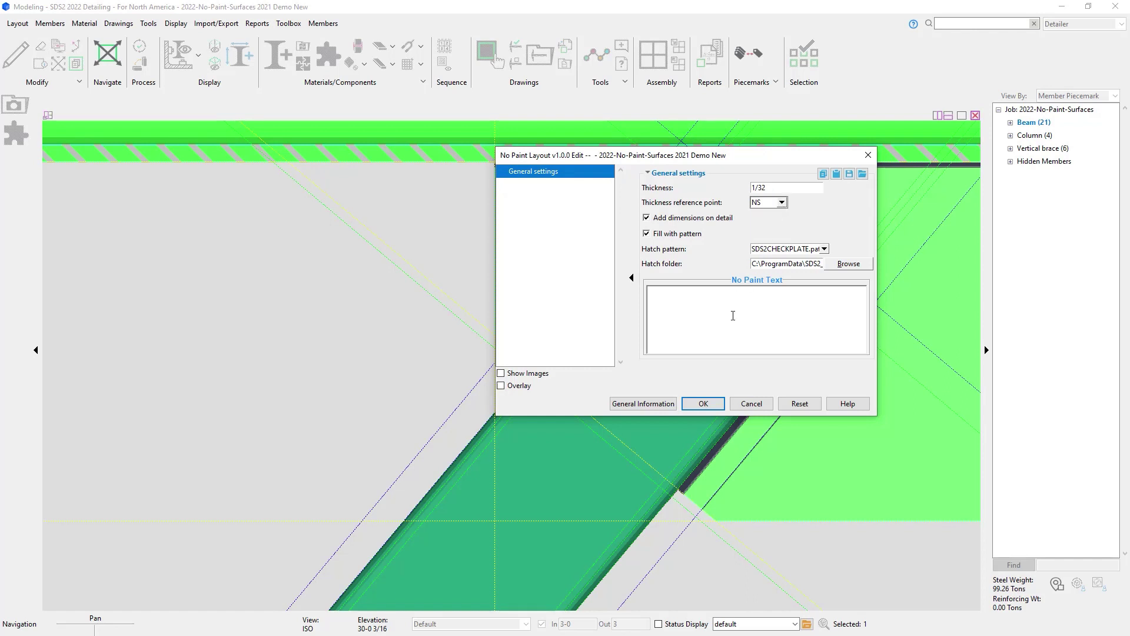
pyautogui.click(823, 249)
pyautogui.click(800, 261)
pyautogui.click(750, 297)
pyautogui.write('NO PAINT AREA')
pyautogui.click(709, 405)
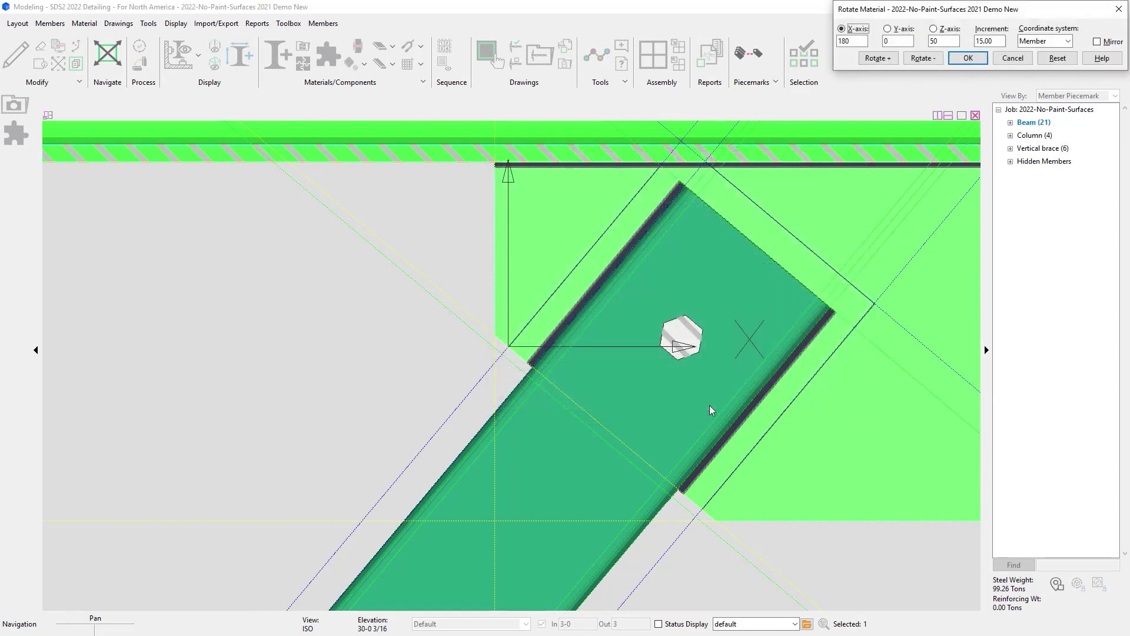
# Accept the 180° X-axis rotation and place the layout material on the gusset plate
pyautogui.click(970, 59)
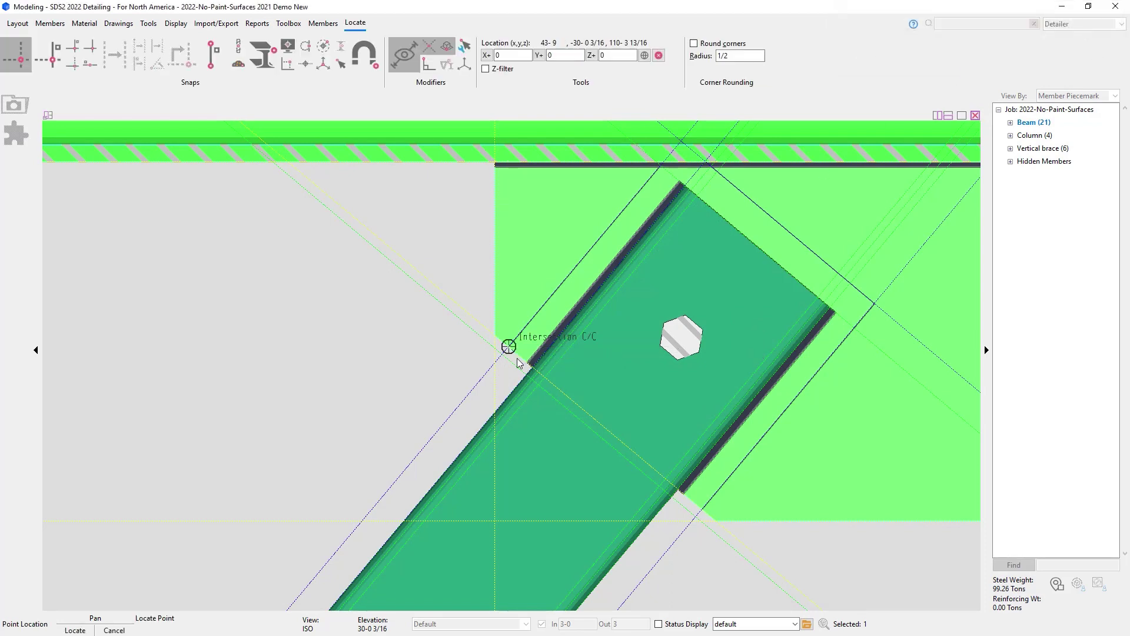
pyautogui.scroll(-2, 425, 366)
pyautogui.click(391, 387)
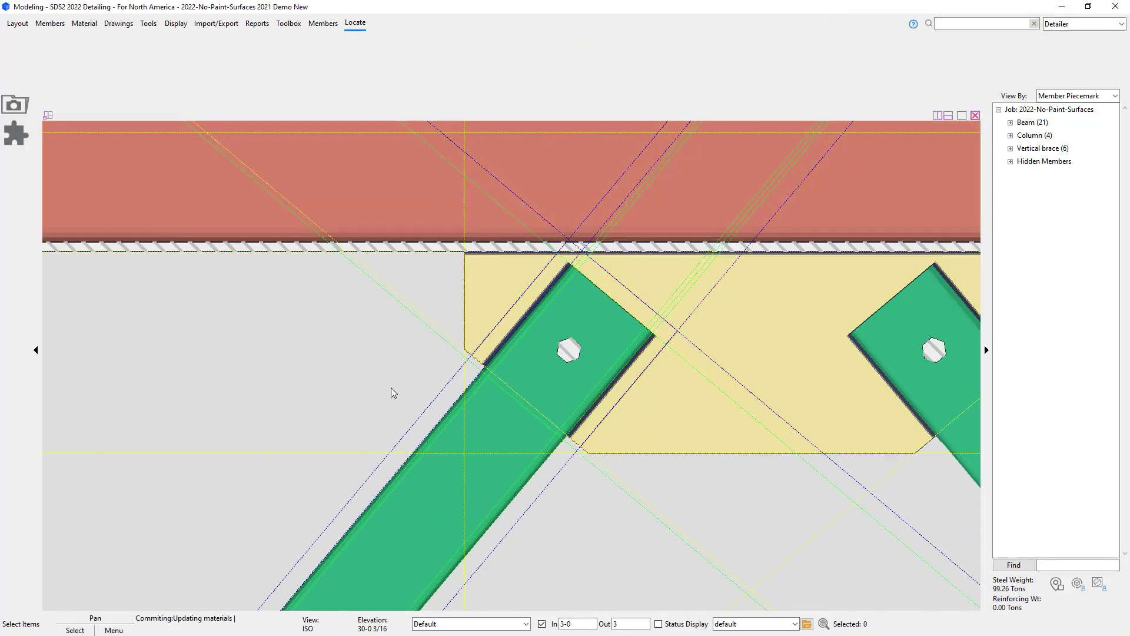
# Isolate the beam above the braces and add a TOP FLANGE VIEW preset
pyautogui.scroll(-2, 493, 361)
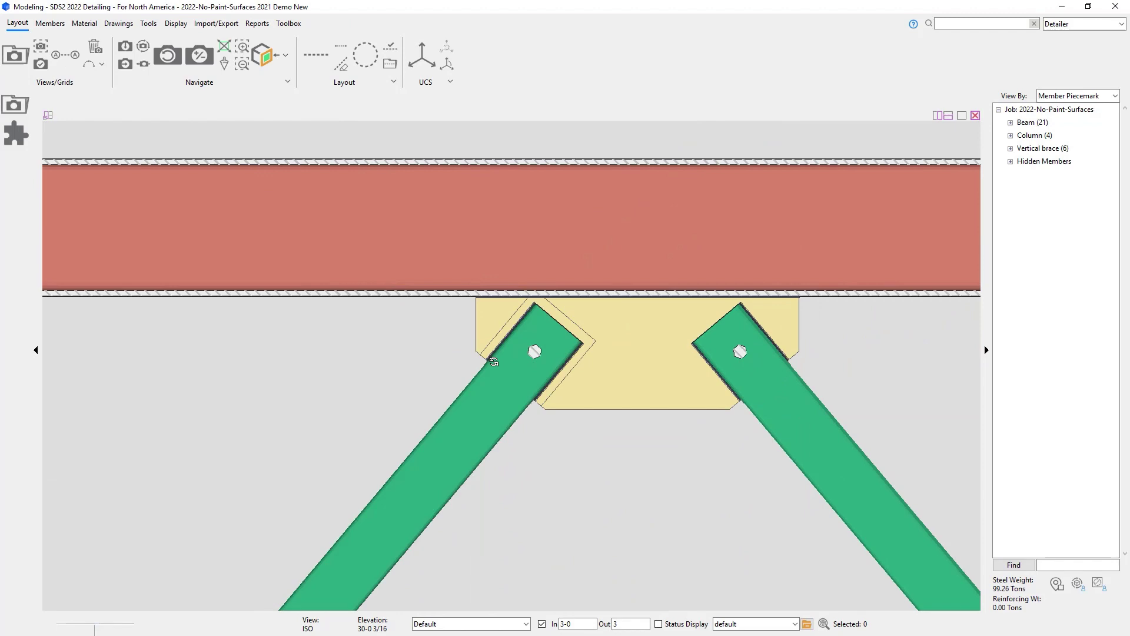
pyautogui.moveTo(493, 361); pyautogui.dragTo(529, 375, button='middle')
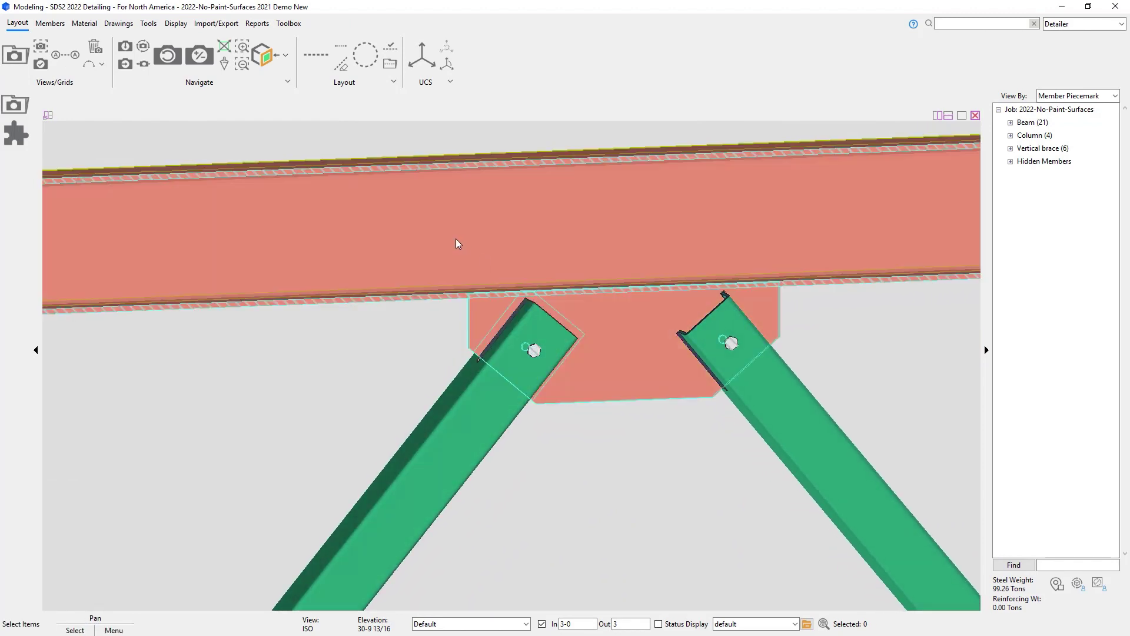
pyautogui.click(458, 242)
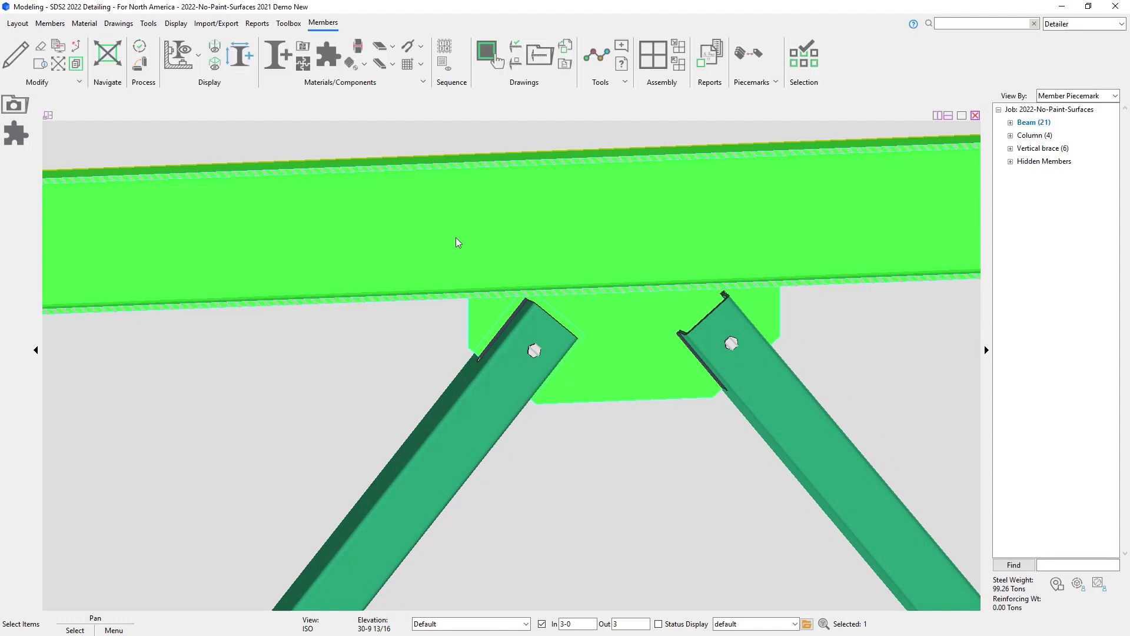
pyautogui.press('i')
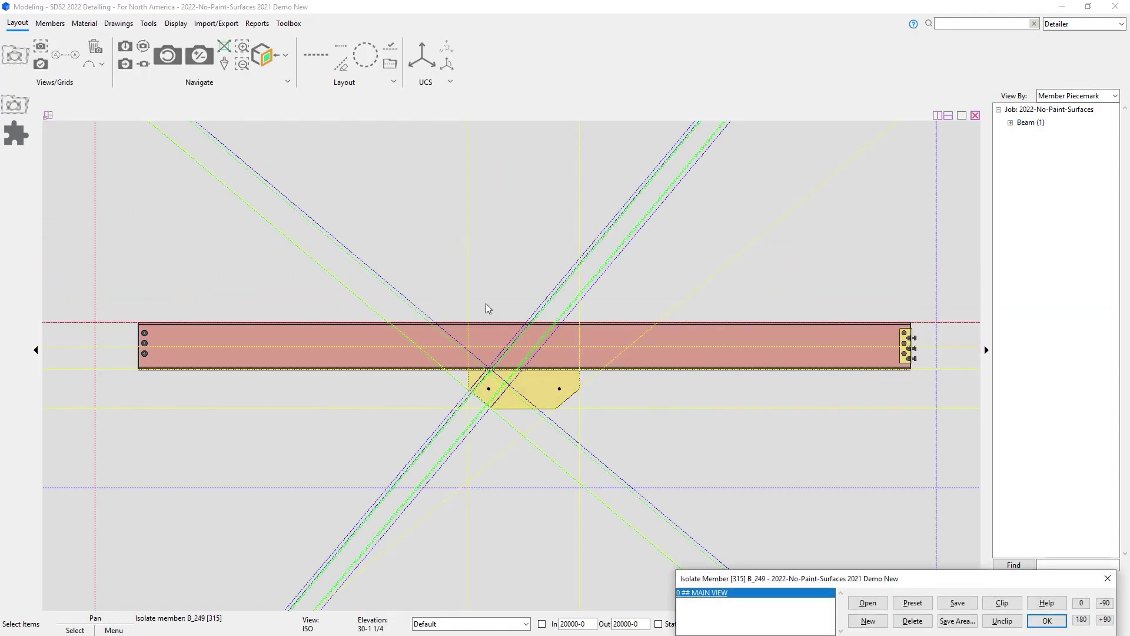
pyautogui.click(913, 602)
pyautogui.click(576, 330)
pyautogui.click(643, 450)
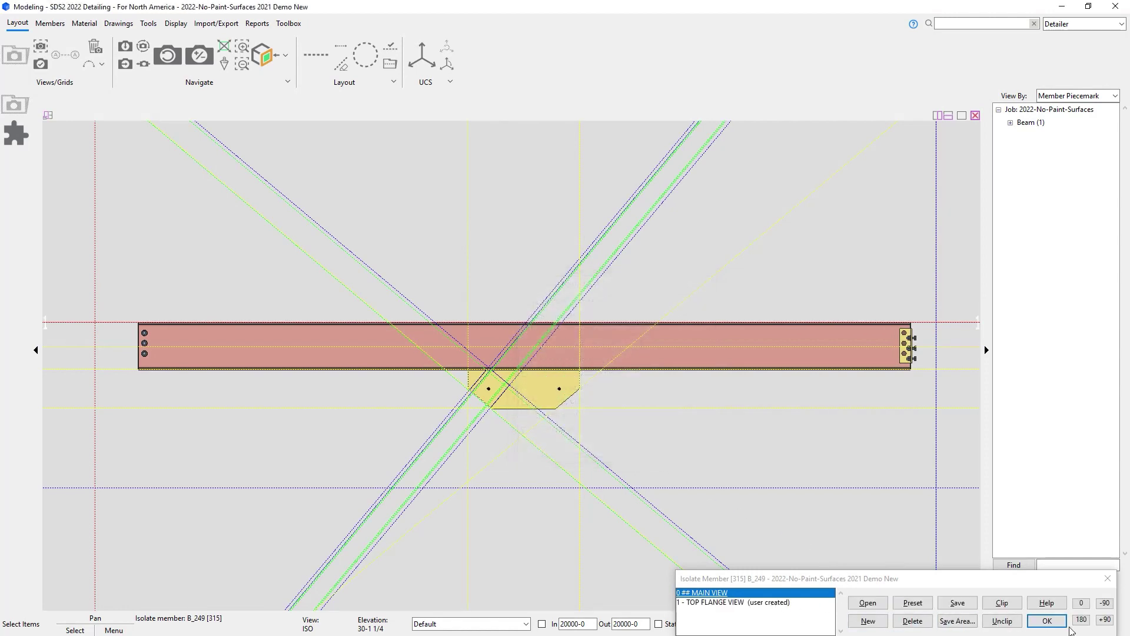
pyautogui.click(1047, 620)
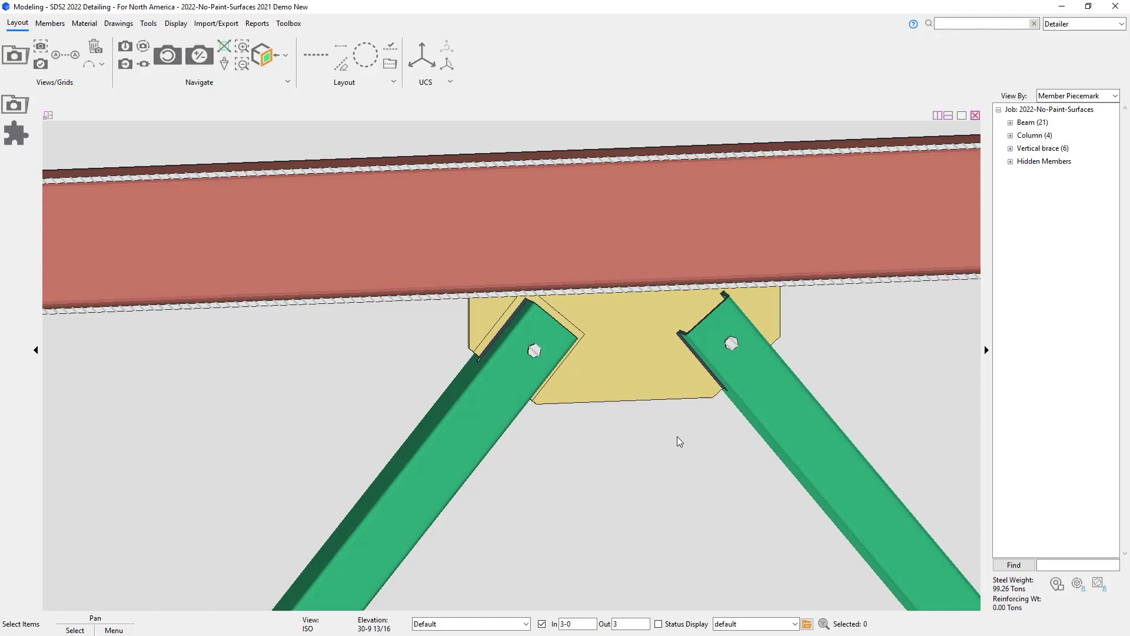
# Request Show Detail for beam B_249 and accept the member annotation settings
pyautogui.click(778, 227)
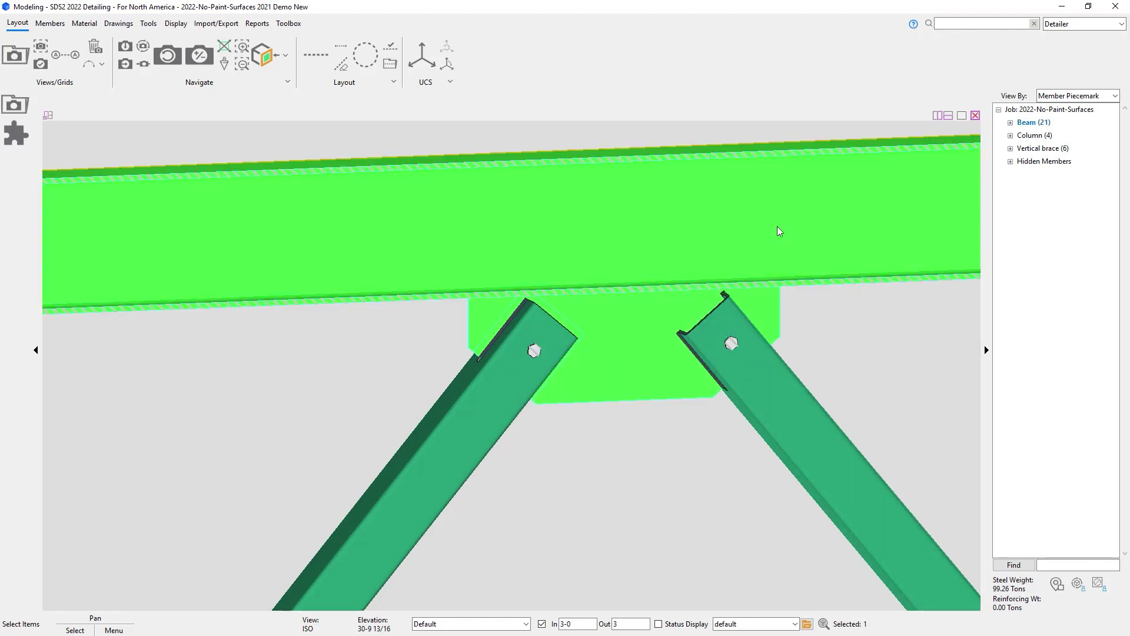
pyautogui.rightClick(778, 227)
pyautogui.click(824, 258)
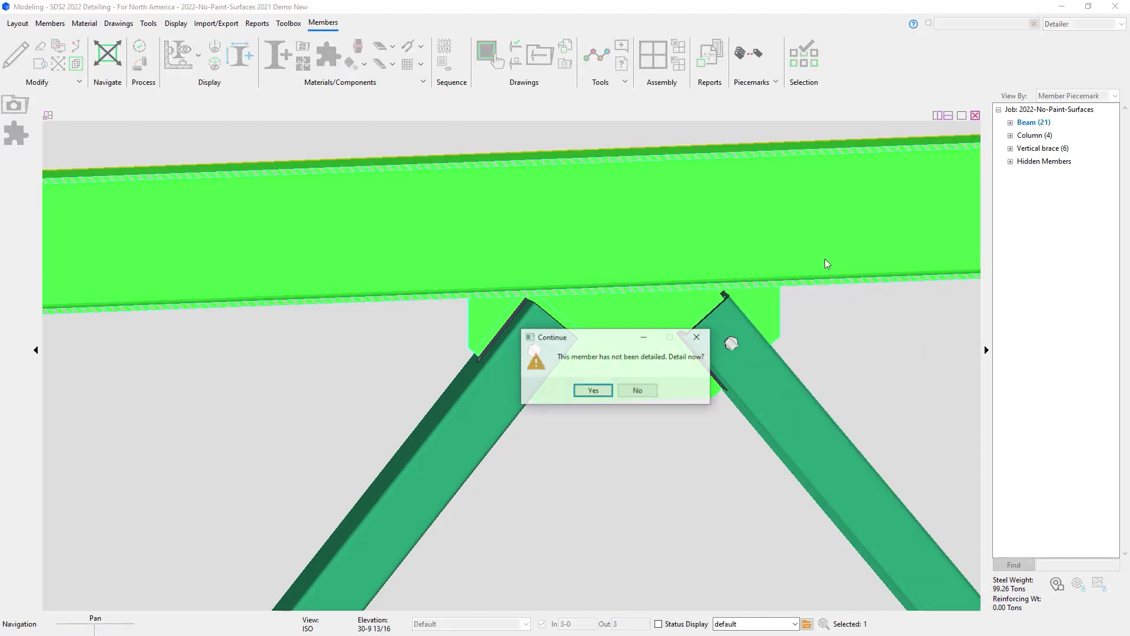
pyautogui.click(596, 392)
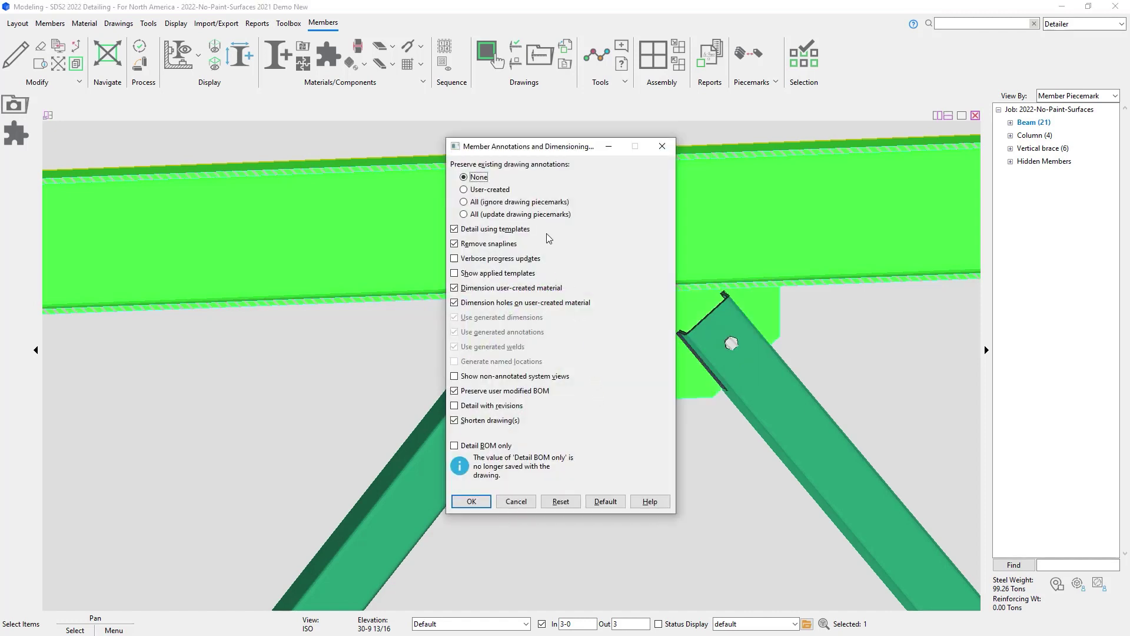
pyautogui.click(474, 502)
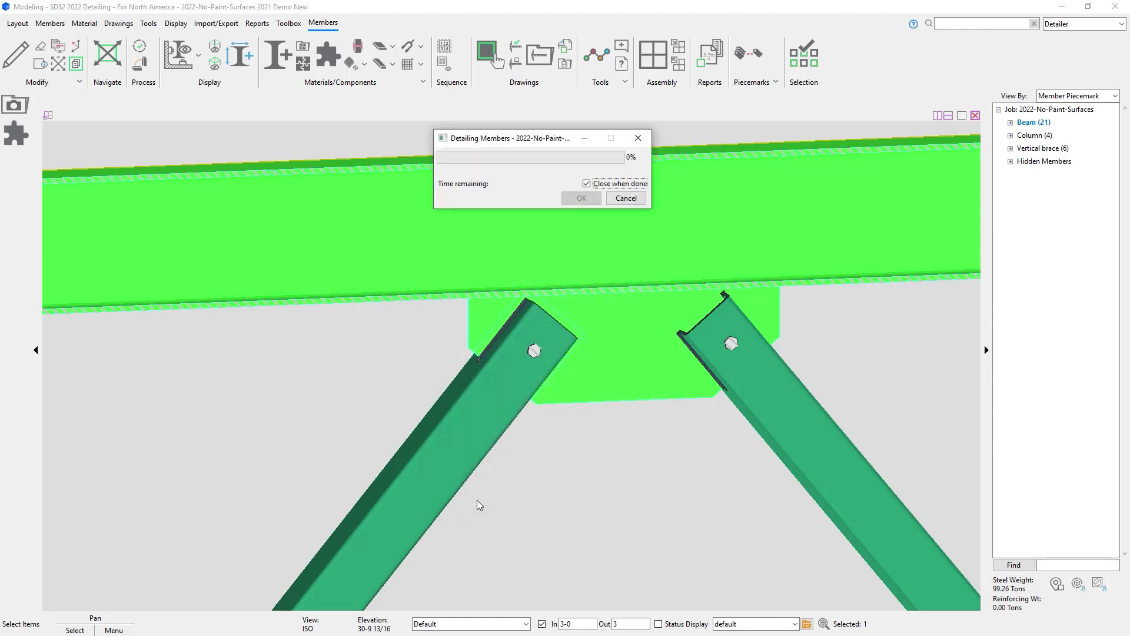
# Shift the NO PAINT AREA note left over B_249's hatched elevation, then close the Drawing Editor
pyautogui.scroll(5, 435, 144)
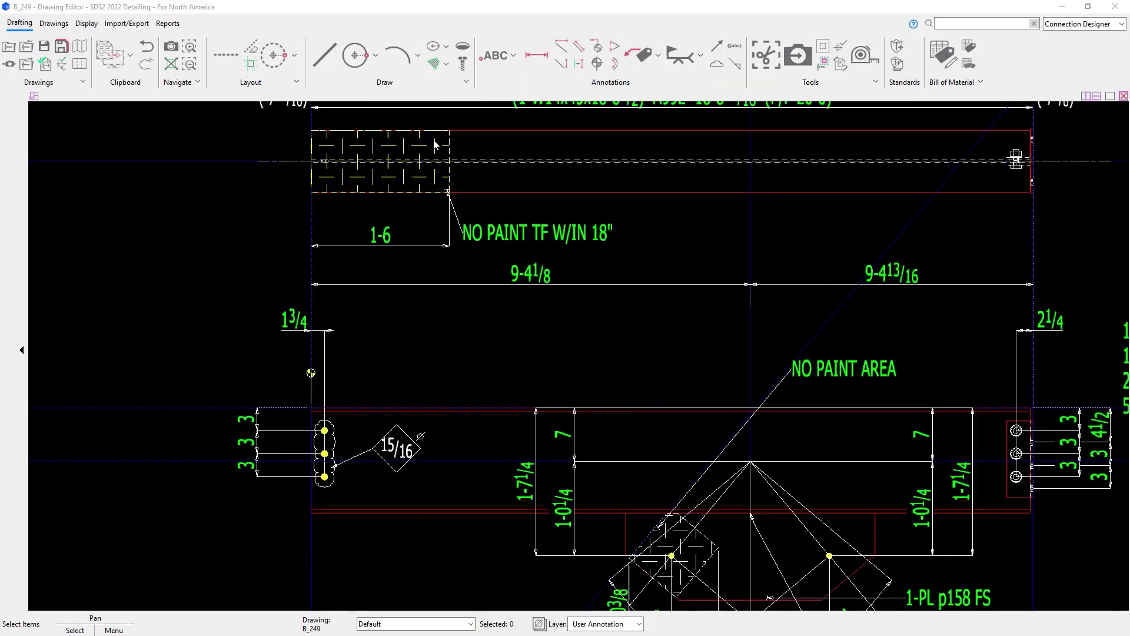
pyautogui.moveTo(443, 210); pyautogui.dragTo(447, 235, button='middle')
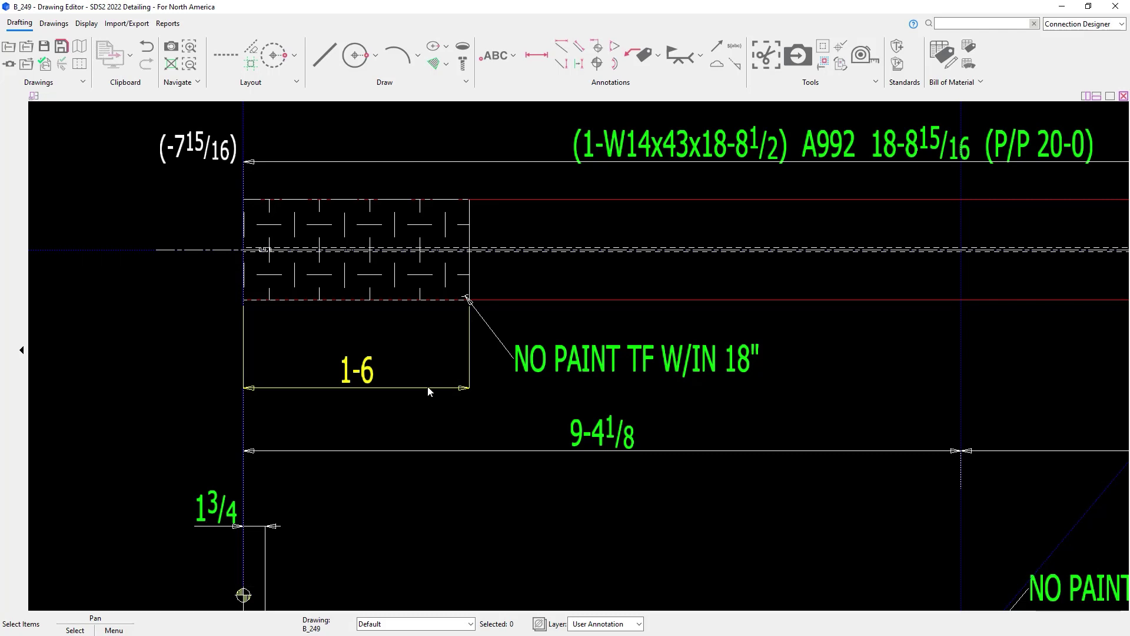
pyautogui.scroll(-3, 429, 391)
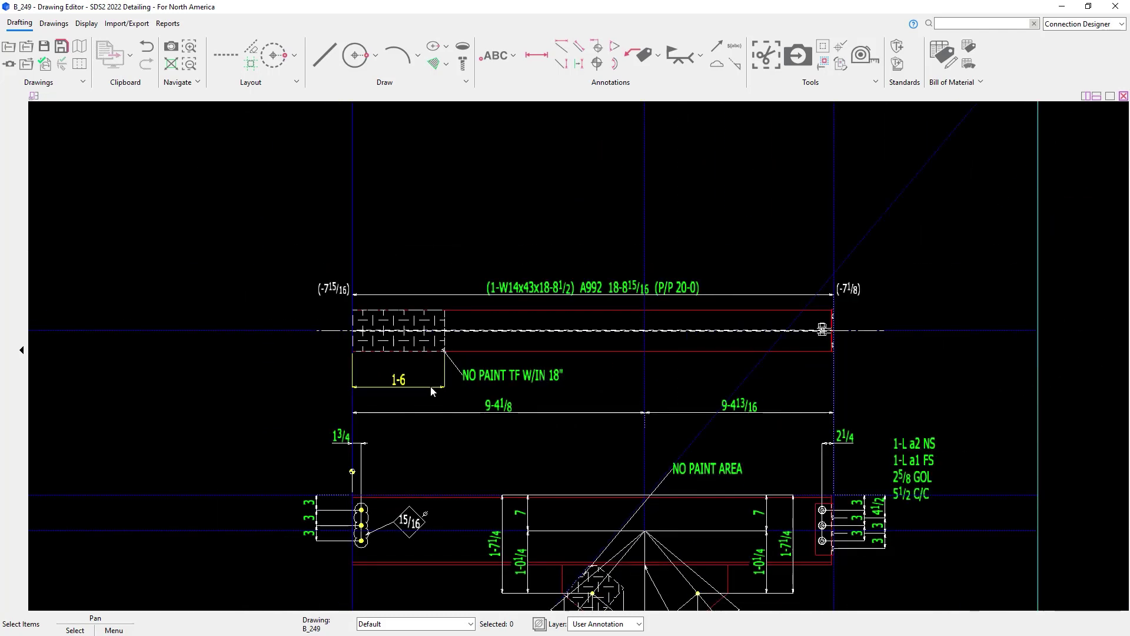
pyautogui.moveTo(673, 516); pyautogui.dragTo(641, 227, button='middle')
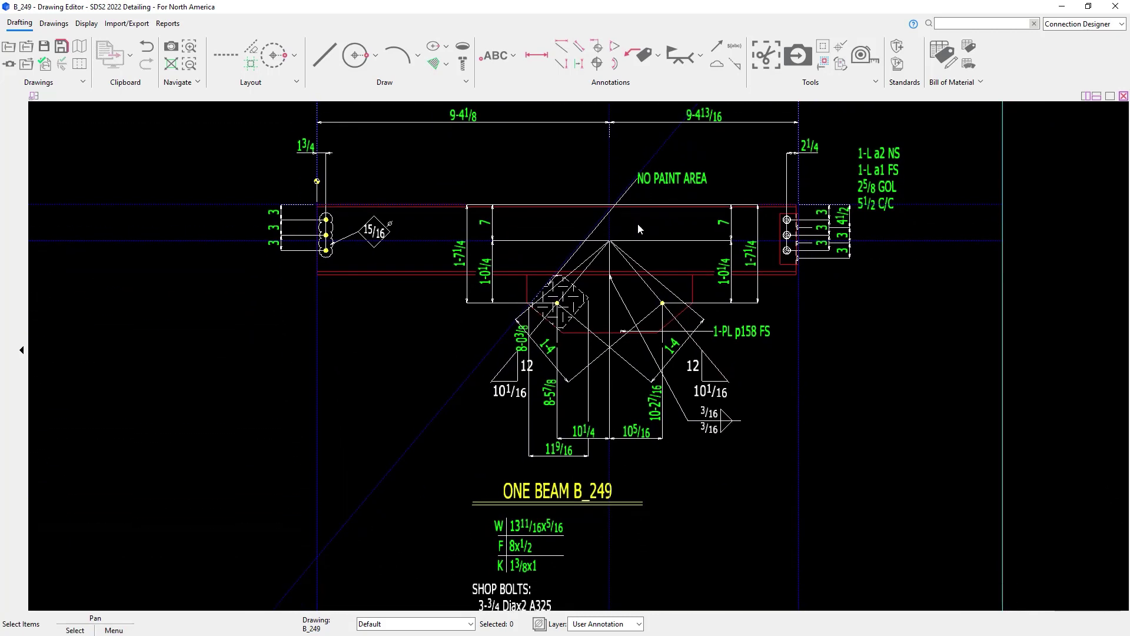
pyautogui.scroll(2, 612, 367)
pyautogui.moveTo(612, 367); pyautogui.dragTo(618, 435, button='middle')
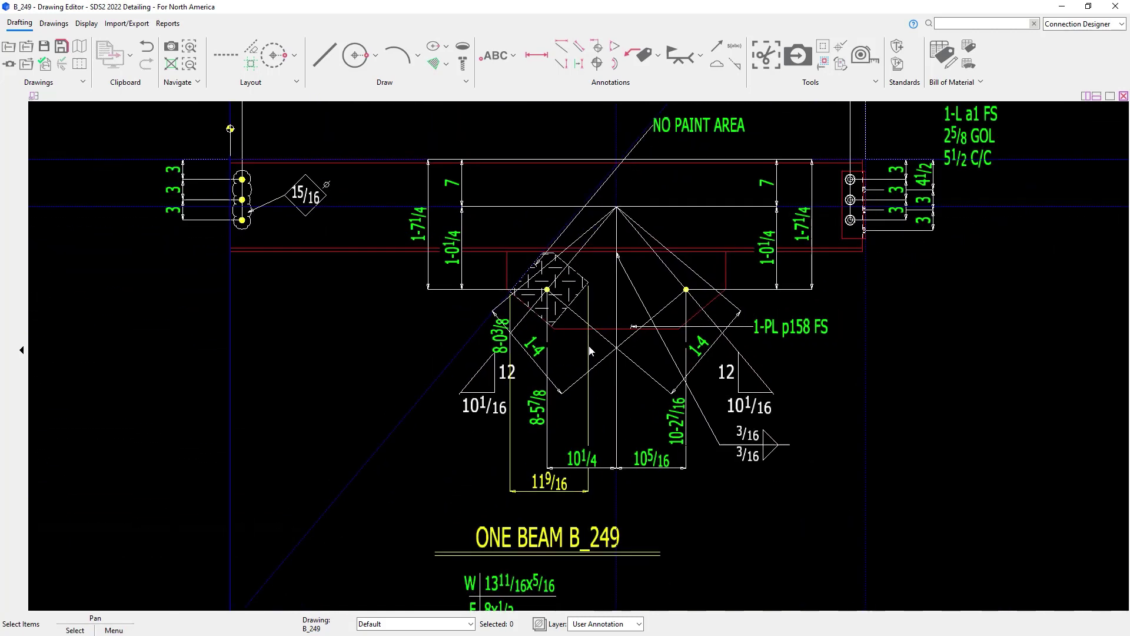
pyautogui.moveTo(671, 129); pyautogui.dragTo(514, 128)
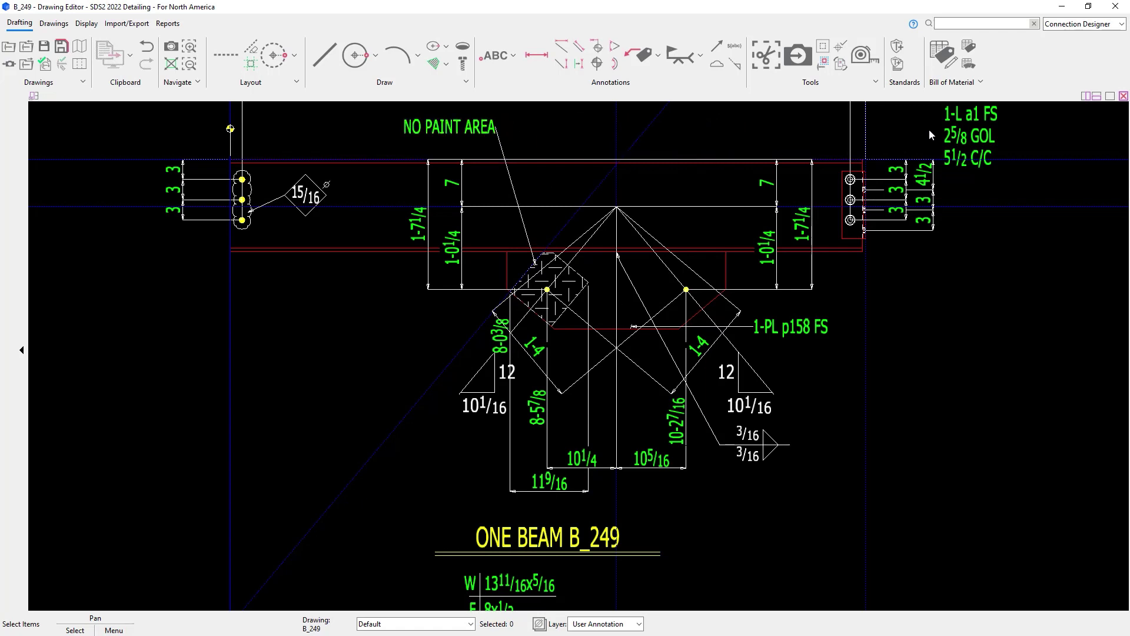
pyautogui.click(1115, 7)
# Add a No Paint Surfaces custom component to the beam framing into the column
pyautogui.click(698, 471)
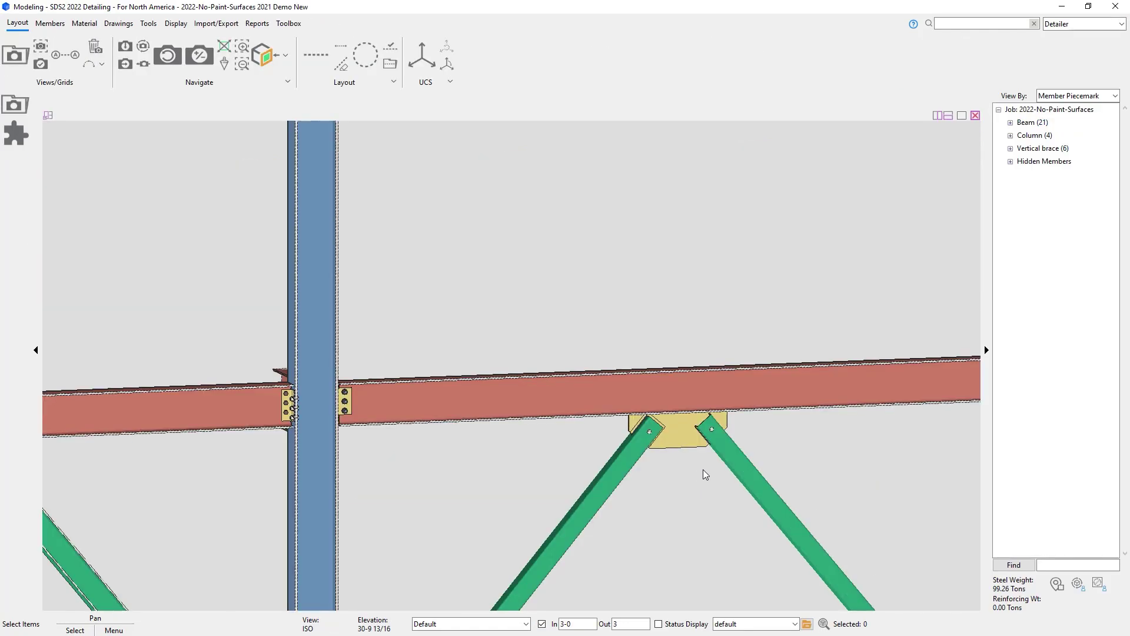
pyautogui.keyDown('shift'); pyautogui.moveTo(334, 379); pyautogui.dragTo(341, 429, button='middle'); pyautogui.keyUp('shift')
pyautogui.scroll(5, 340, 429)
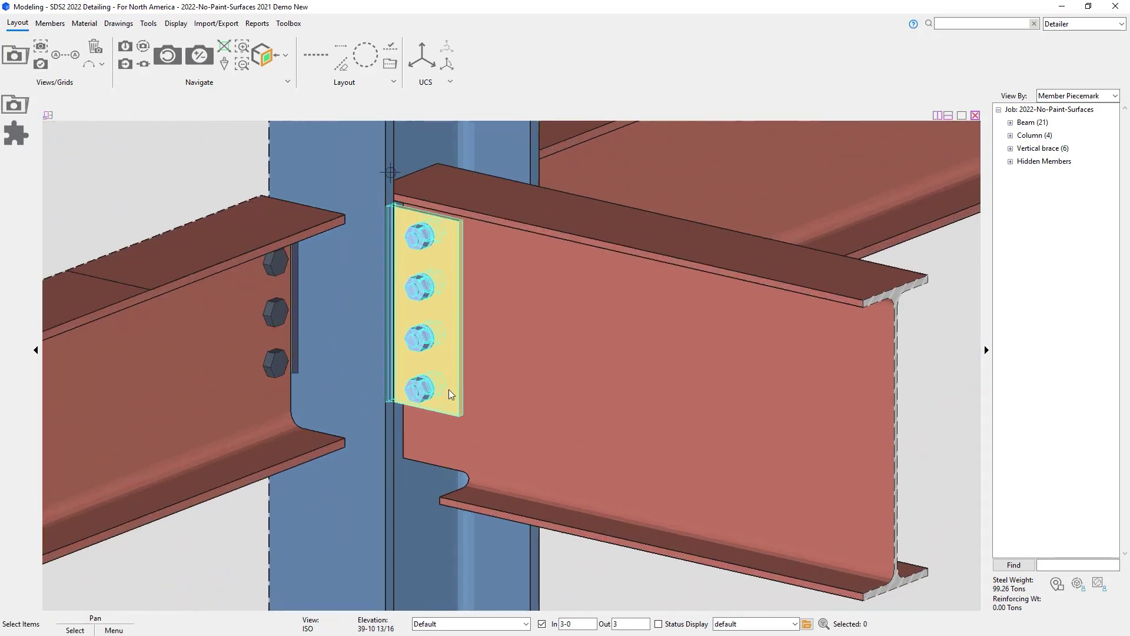
pyautogui.click(451, 387)
pyautogui.scroll(3, 512, 383)
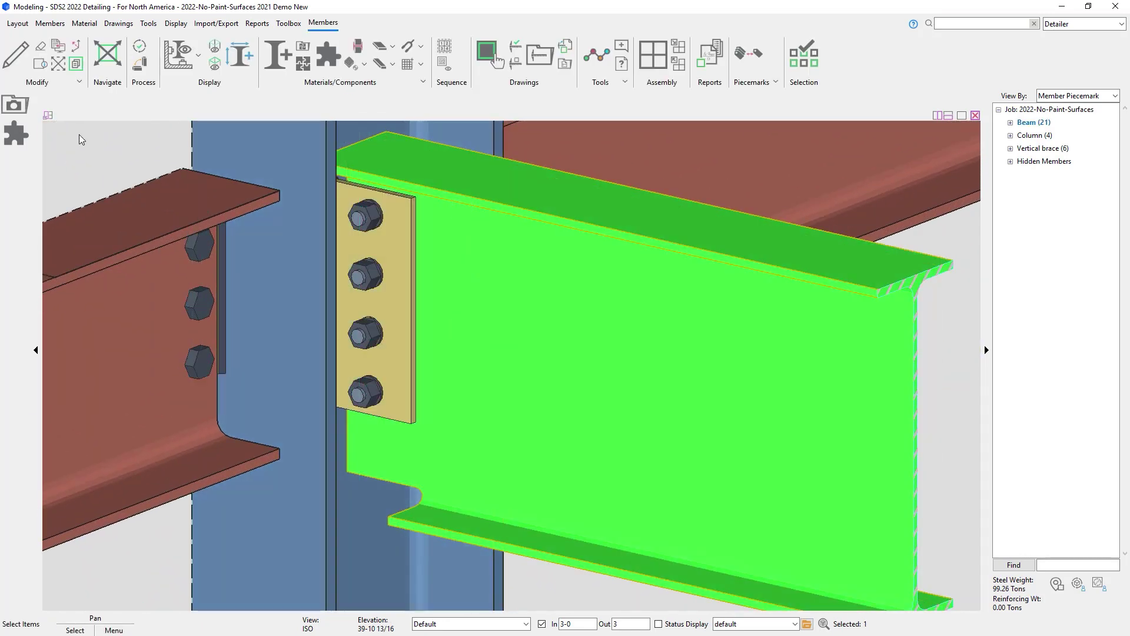
pyautogui.click(16, 135)
pyautogui.click(486, 389)
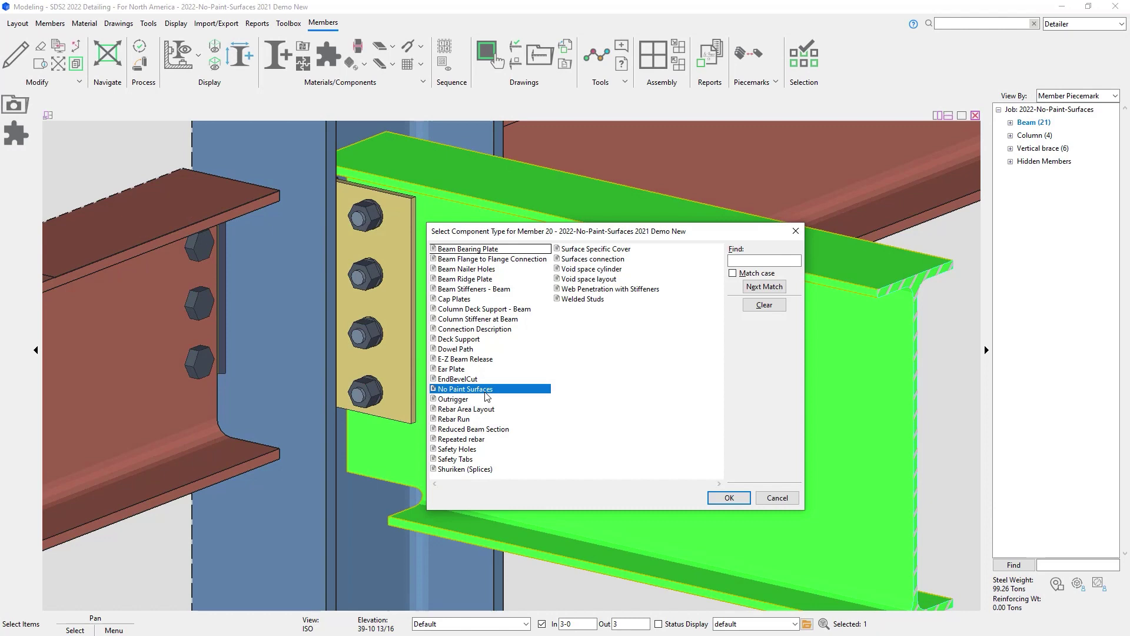
pyautogui.click(733, 498)
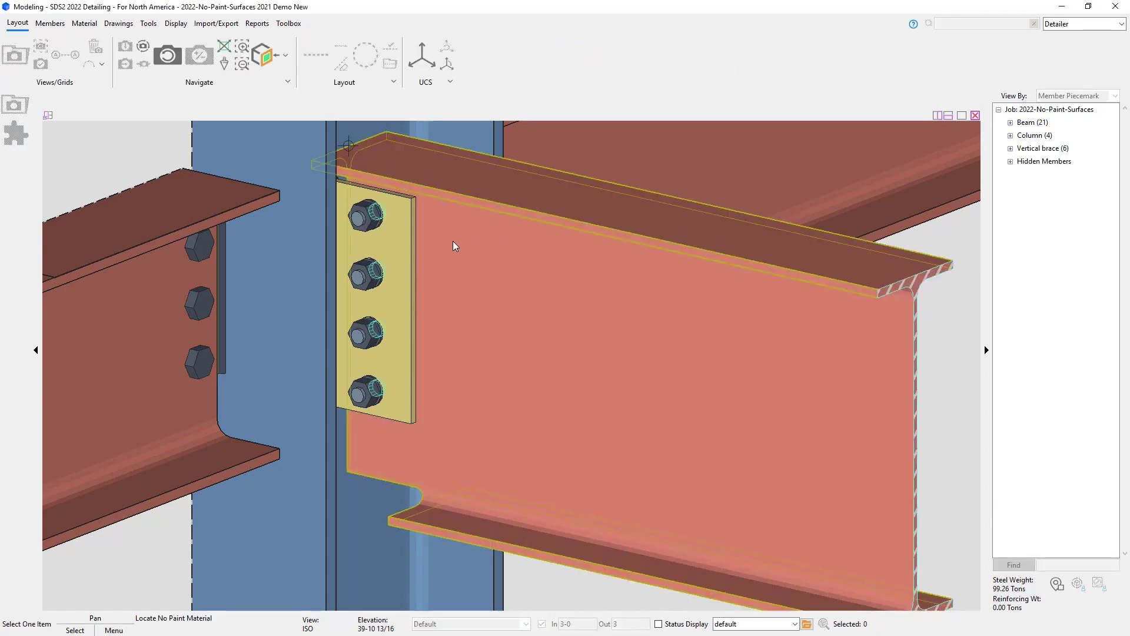
# Pick the beam, its shear plate, and the beam material behind the plate
pyautogui.click(453, 245)
pyautogui.click(403, 247)
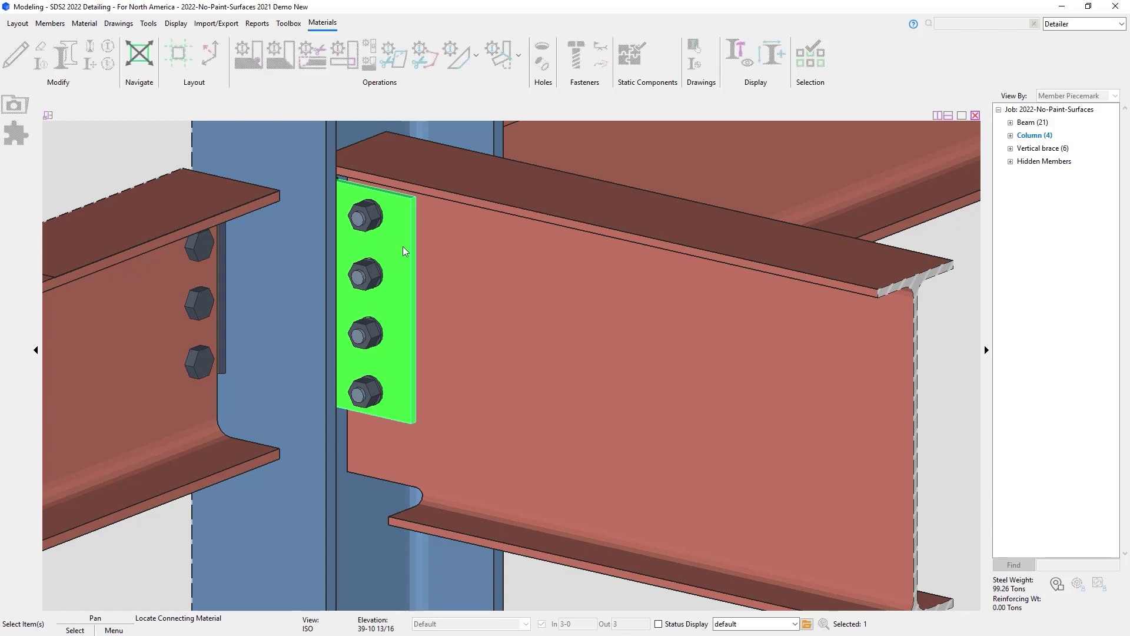
pyautogui.click(472, 266)
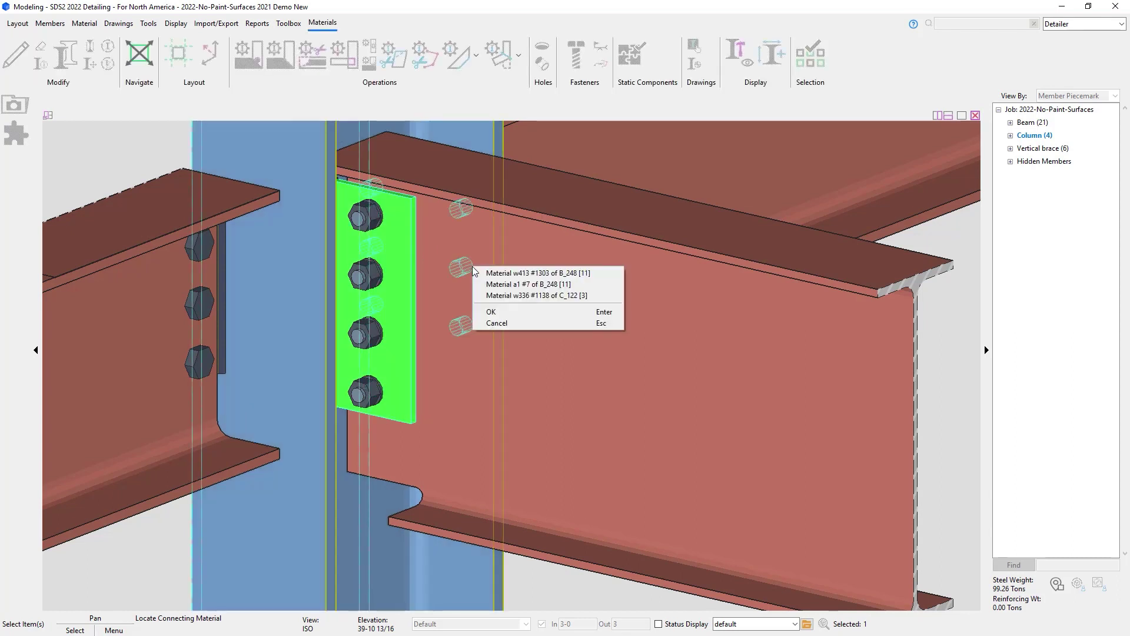
pyautogui.click(500, 313)
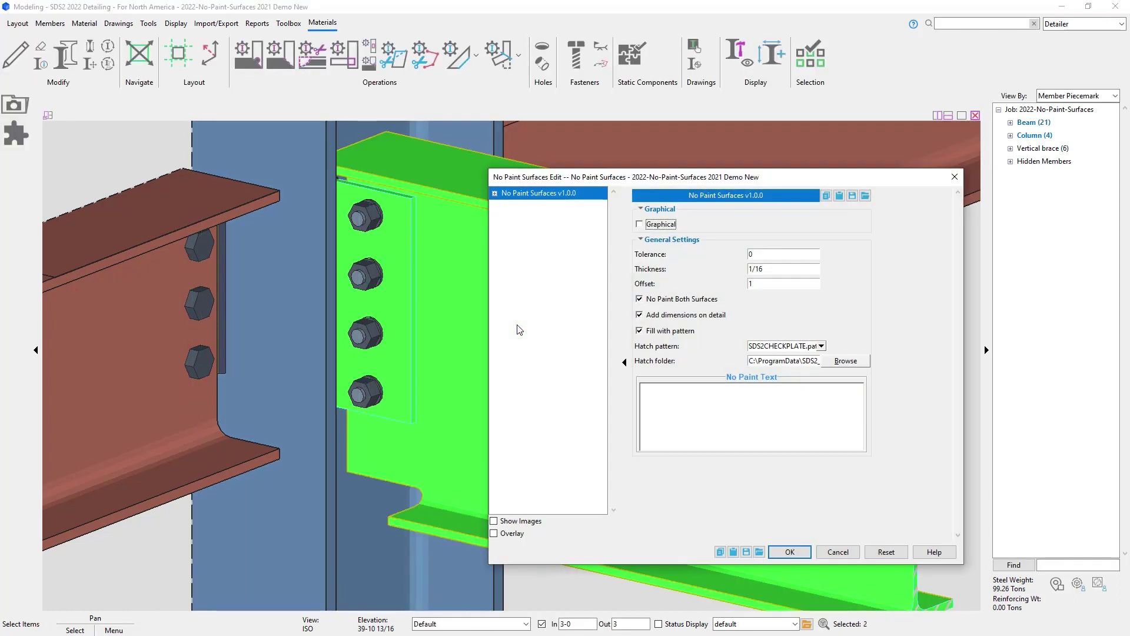
# Keep offset 1, no-paint on both surfaces and SDS2CHECKPLATE.pat hatch, add note NO PAINT SC BOLTS, and apply
pyautogui.doubleClick(778, 255)
pyautogui.click(778, 283)
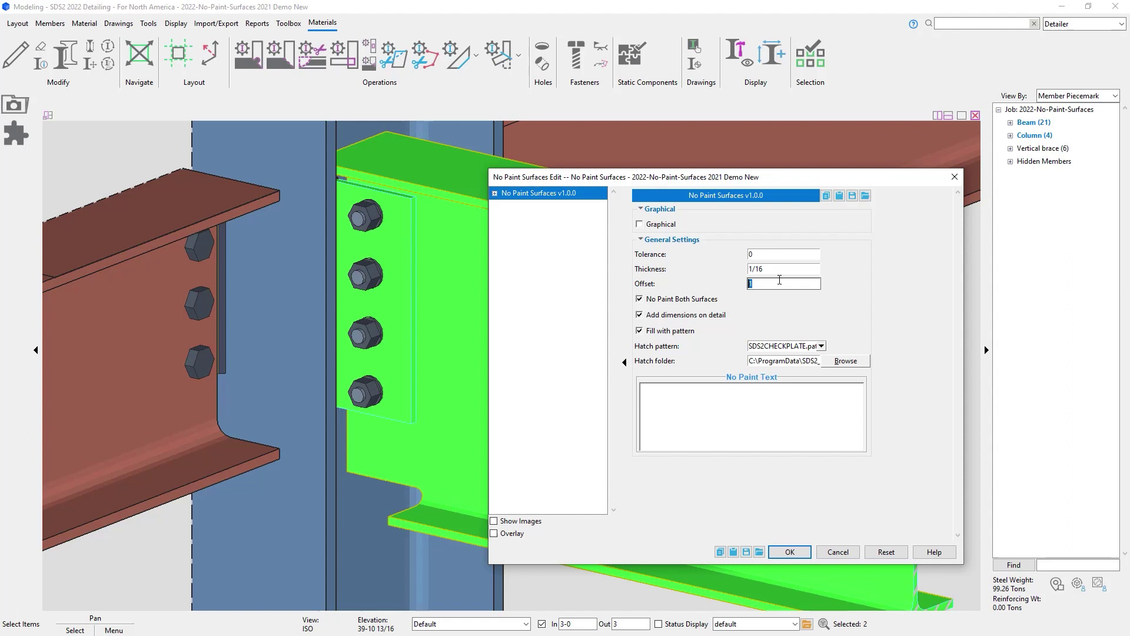
pyautogui.click(640, 299)
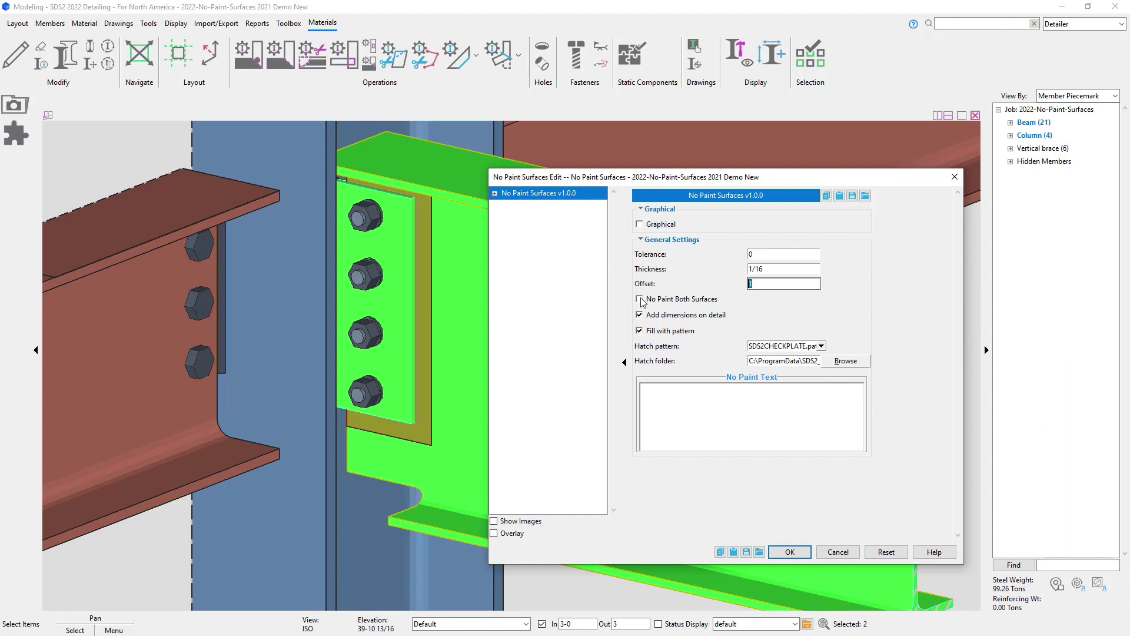
pyautogui.click(642, 302)
pyautogui.click(821, 347)
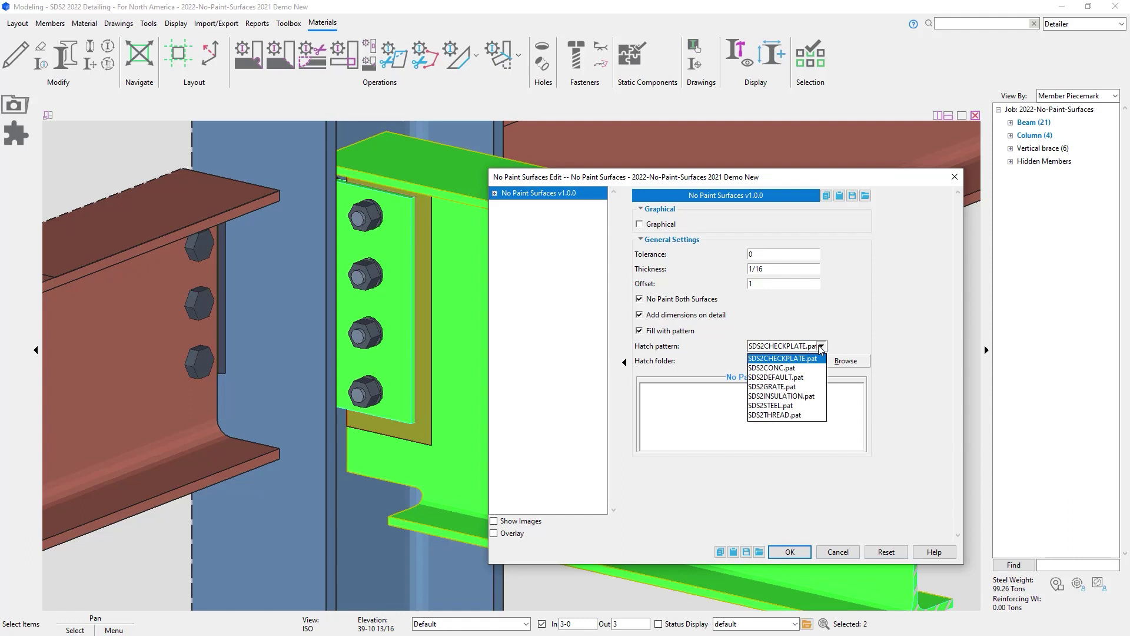
pyautogui.click(821, 347)
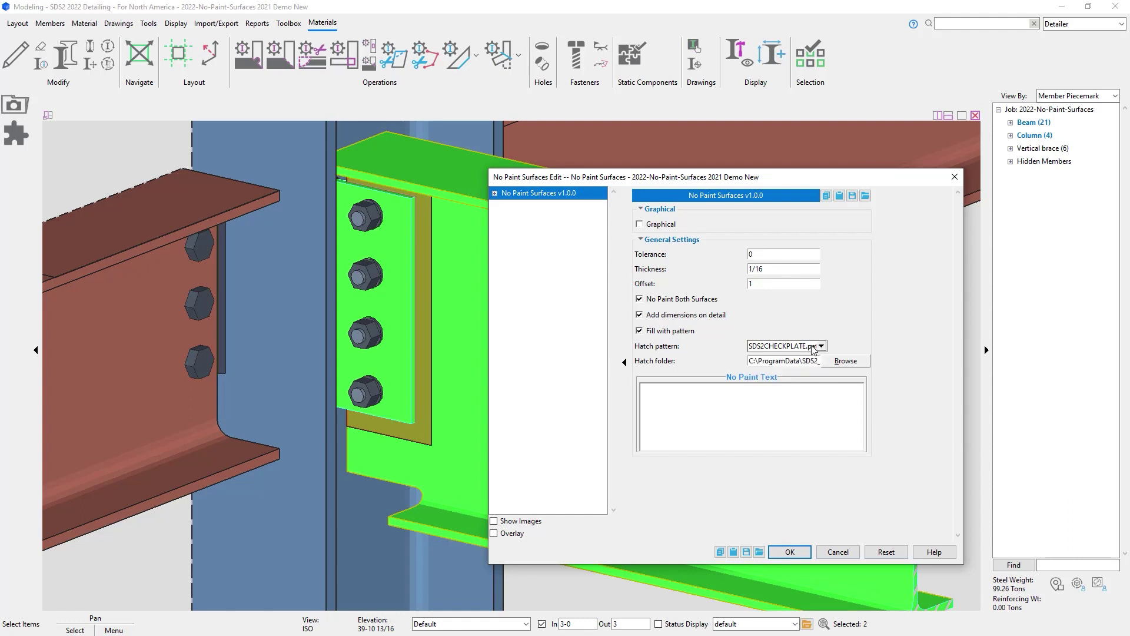
pyautogui.click(688, 412)
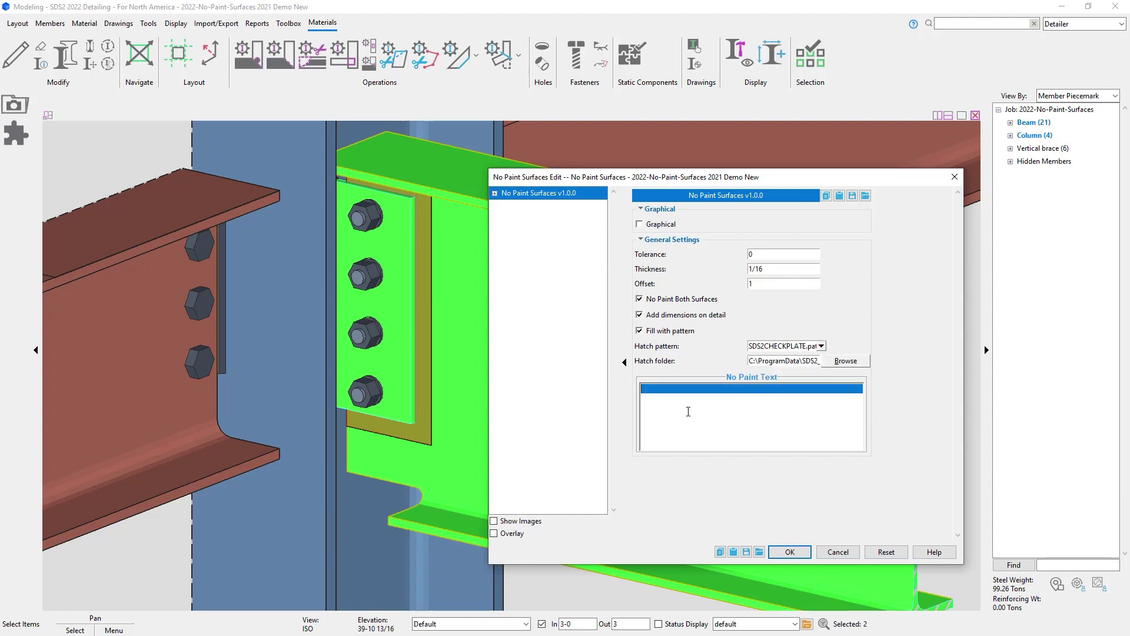
pyautogui.write('NO PAINT ')
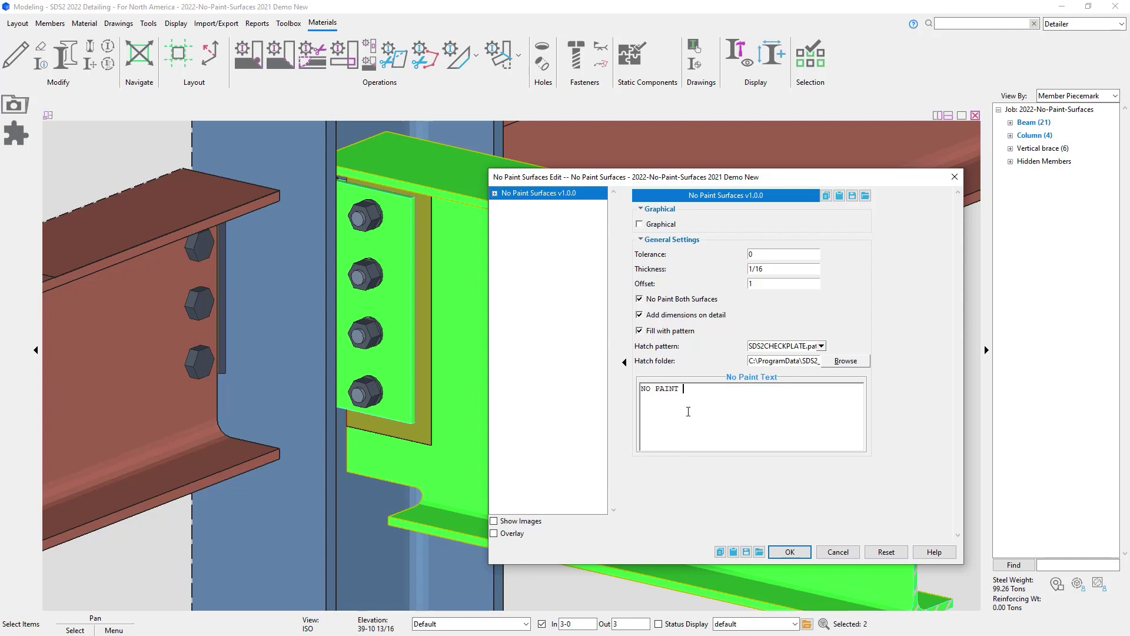
pyautogui.write('SC BOLTS')
pyautogui.click(789, 552)
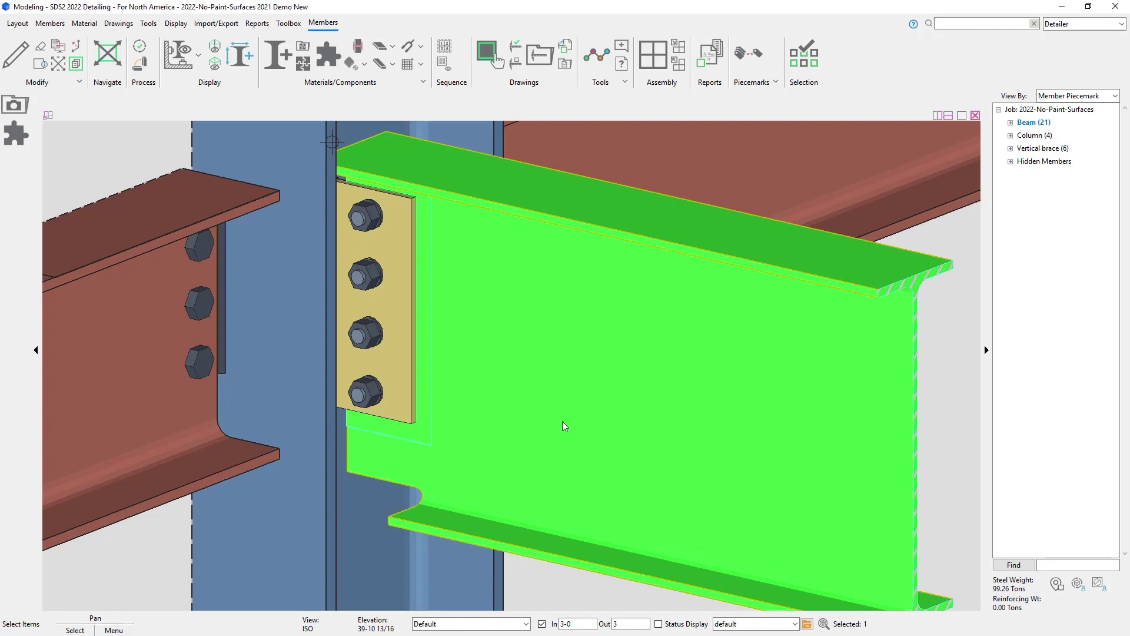
# Show the beam in Stick style and orbit and zoom to inspect the shear-tab plate's no-paint area
pyautogui.rightClick(563, 422)
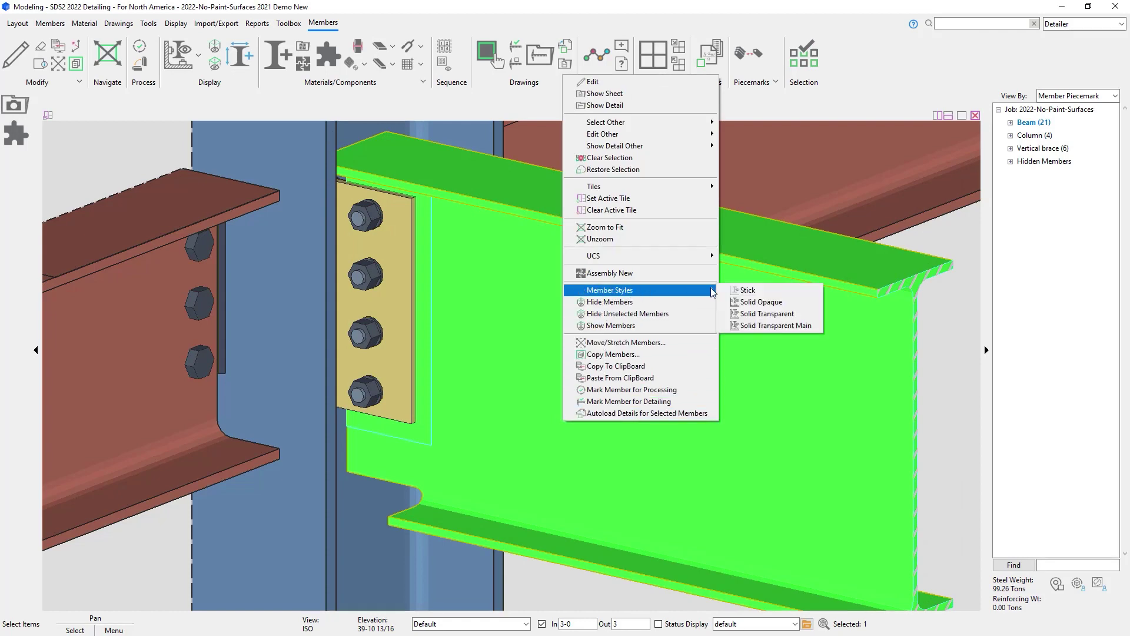
pyautogui.click(745, 290)
pyautogui.scroll(6, 412, 242)
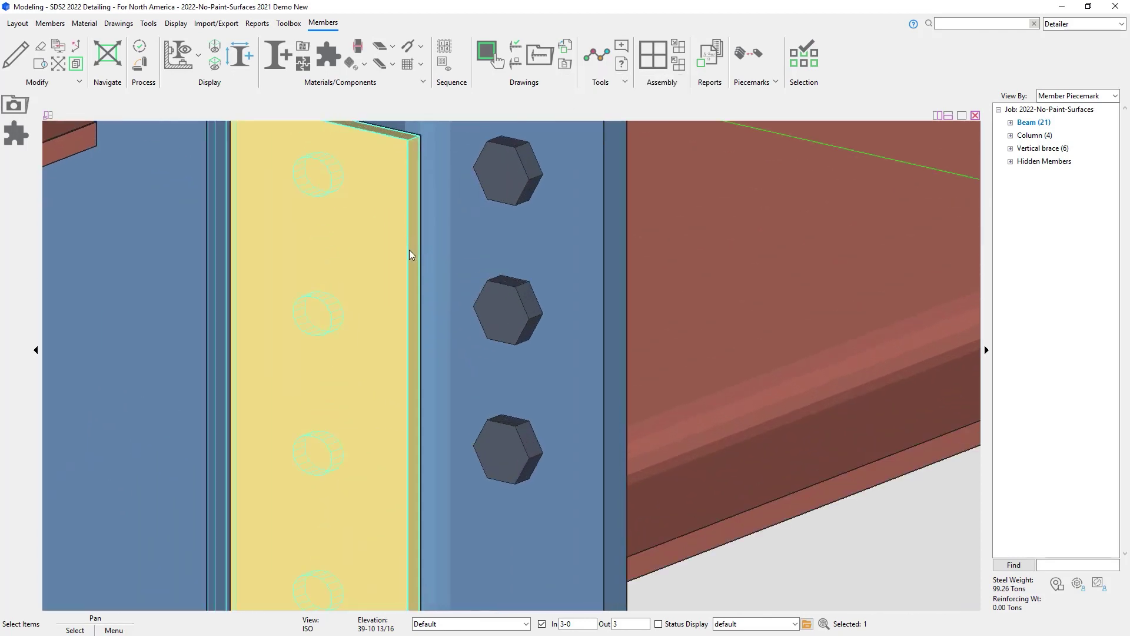
pyautogui.keyDown('shift'); pyautogui.moveTo(410, 252); pyautogui.dragTo(381, 212, button='middle'); pyautogui.keyUp('shift')
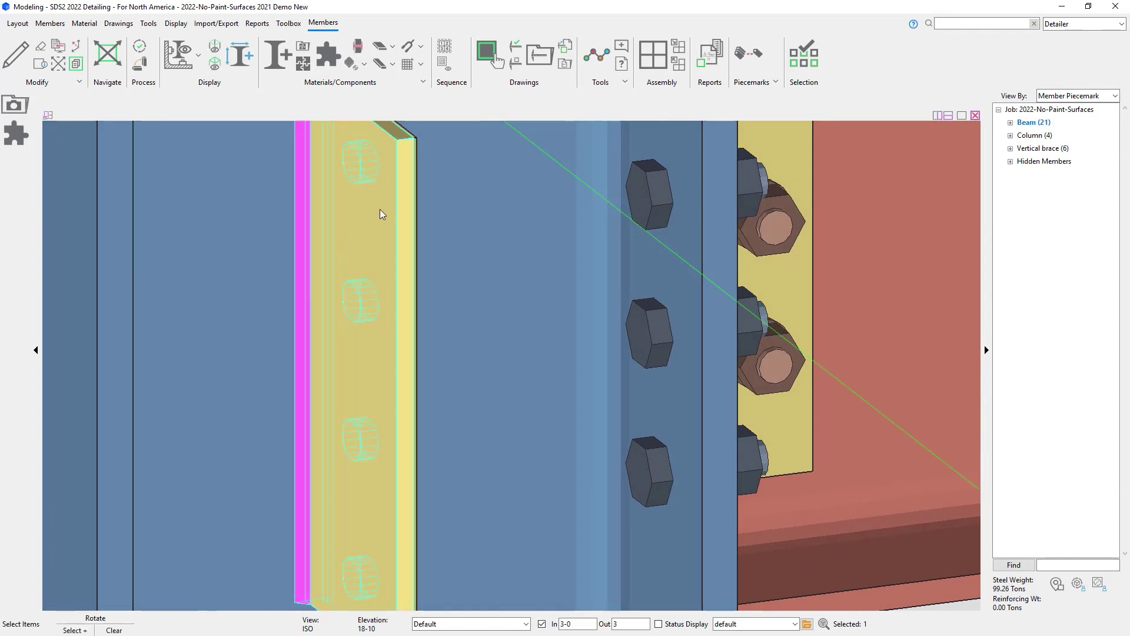
pyautogui.scroll(5, 414, 158)
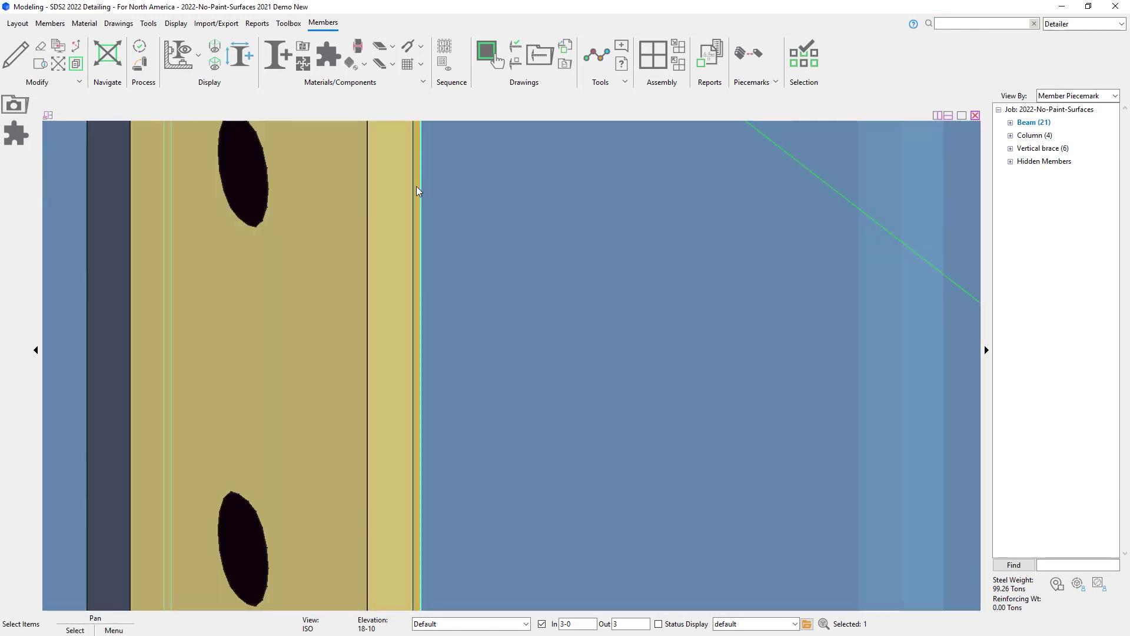
pyautogui.scroll(-6, 417, 189)
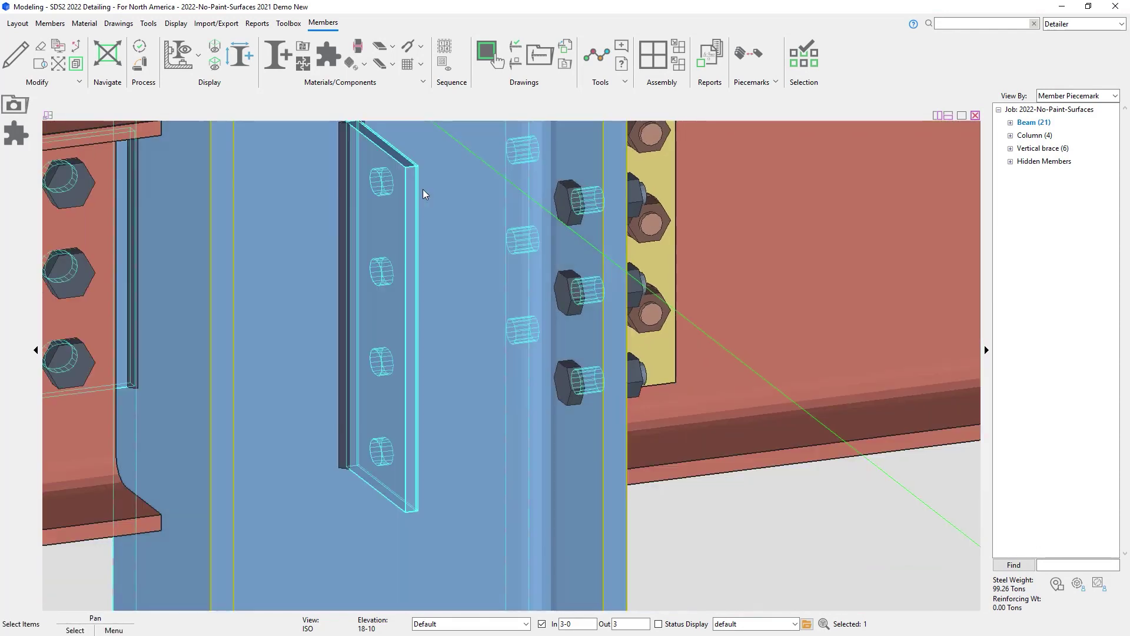
# Restore the solid beam, view it from the front, and request its detail drawing
pyautogui.hotkey('ctrl', 'z')
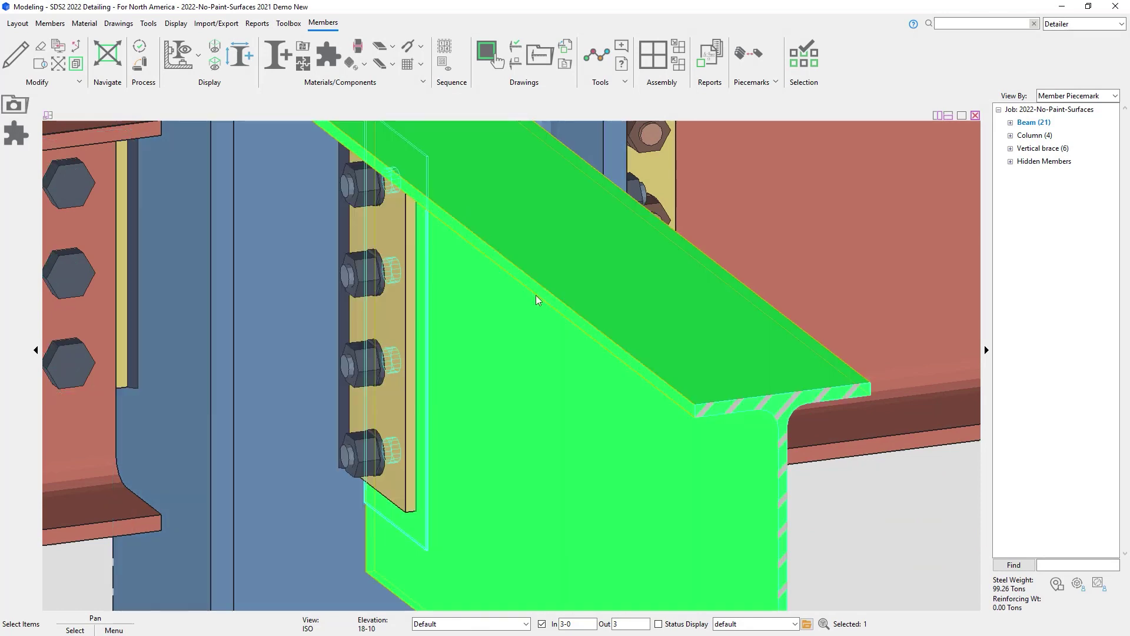
pyautogui.keyDown('shift'); pyautogui.moveTo(536, 295); pyautogui.dragTo(677, 332, button='middle'); pyautogui.keyUp('shift')
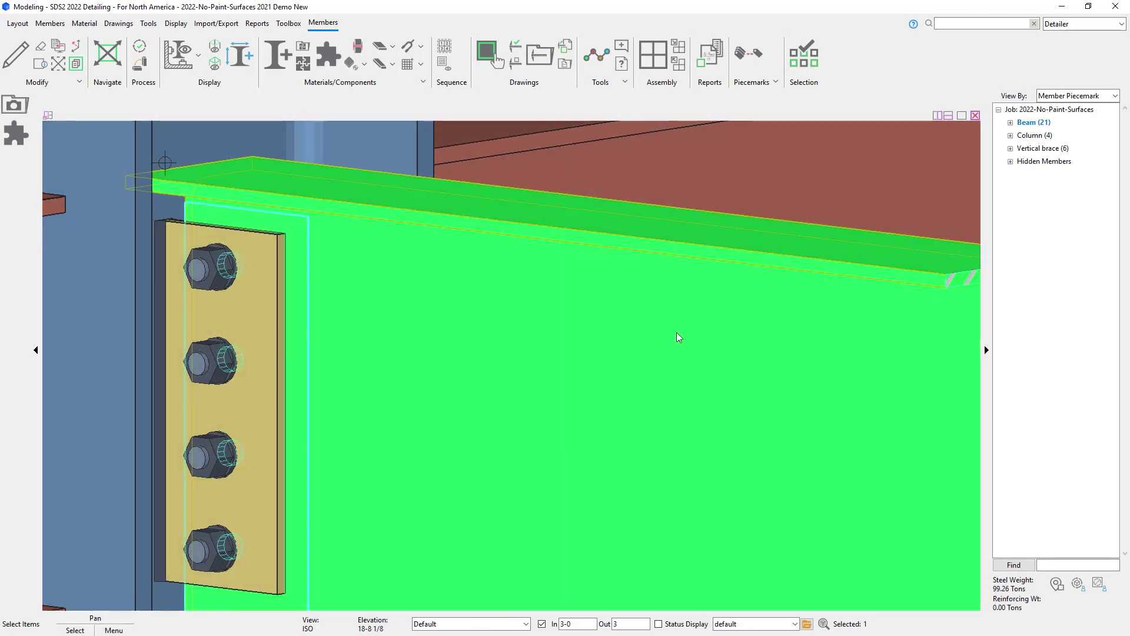
pyautogui.rightClick(666, 326)
pyautogui.click(707, 319)
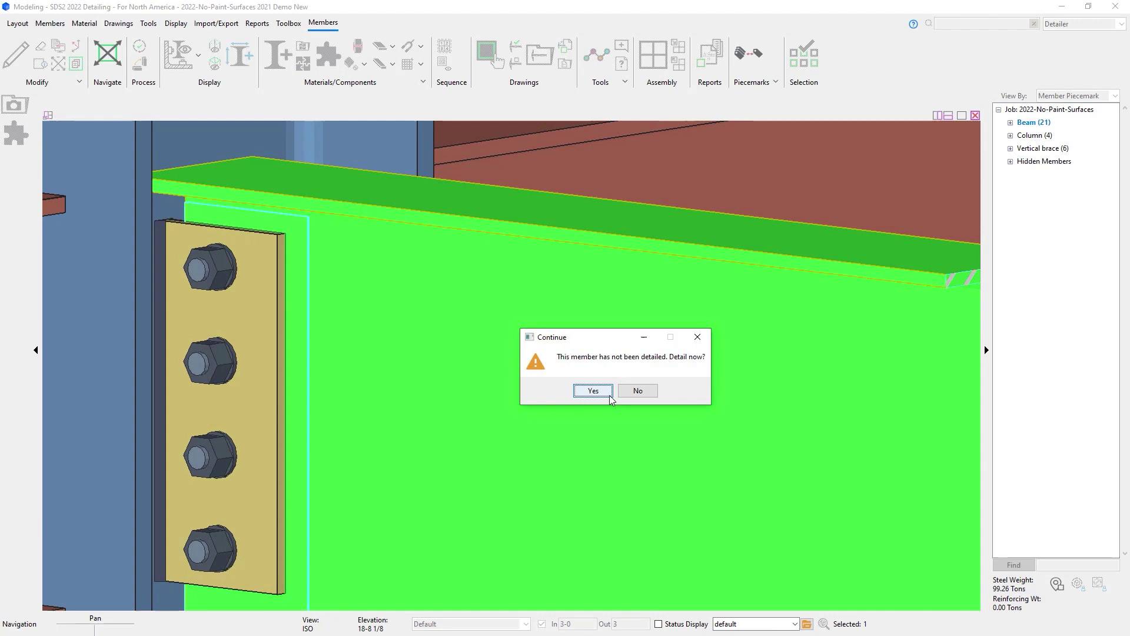
# Detail the beam now with the default annotation settings, review drawing B_123, then close it
pyautogui.click(595, 422)
pyautogui.click(476, 501)
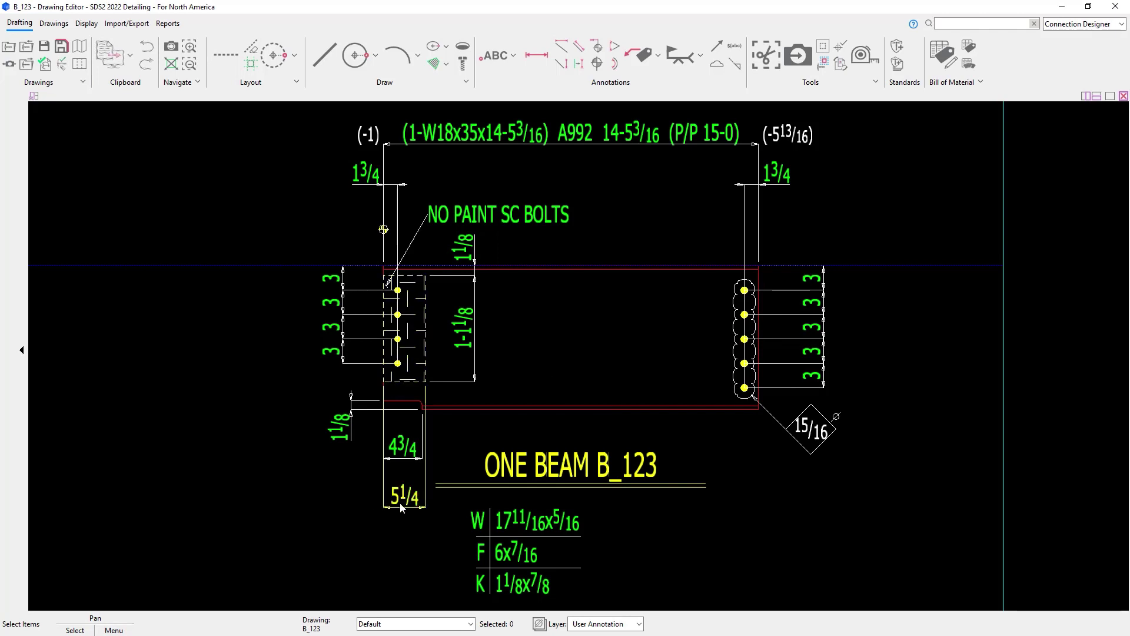
pyautogui.click(1117, 7)
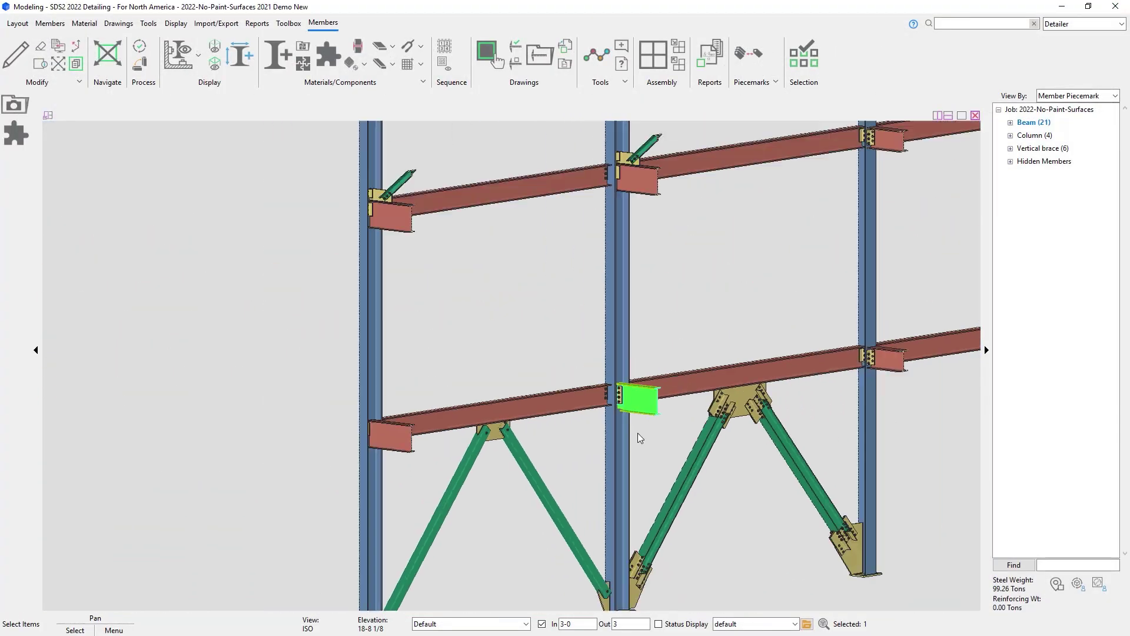
# Add a No Paint Surfaces component to the column, picking the column and then its base plate
pyautogui.keyDown('shift'); pyautogui.moveTo(833, 355); pyautogui.dragTo(913, 393, button='middle'); pyautogui.keyUp('shift')
pyautogui.press('Escape')
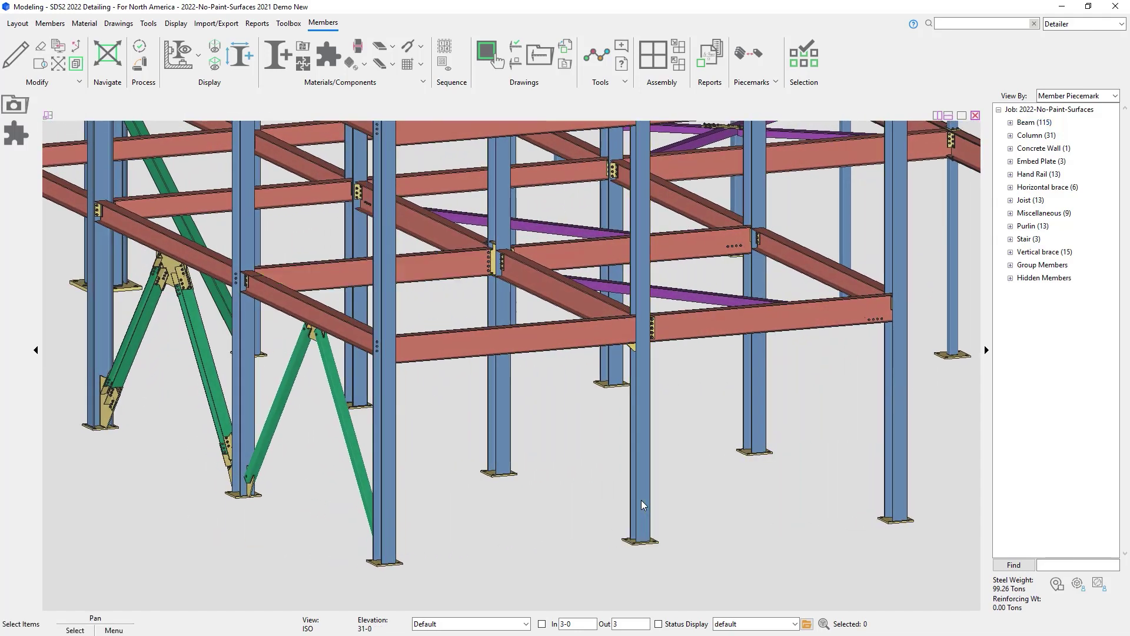
pyautogui.click(643, 505)
pyautogui.scroll(3, 644, 537)
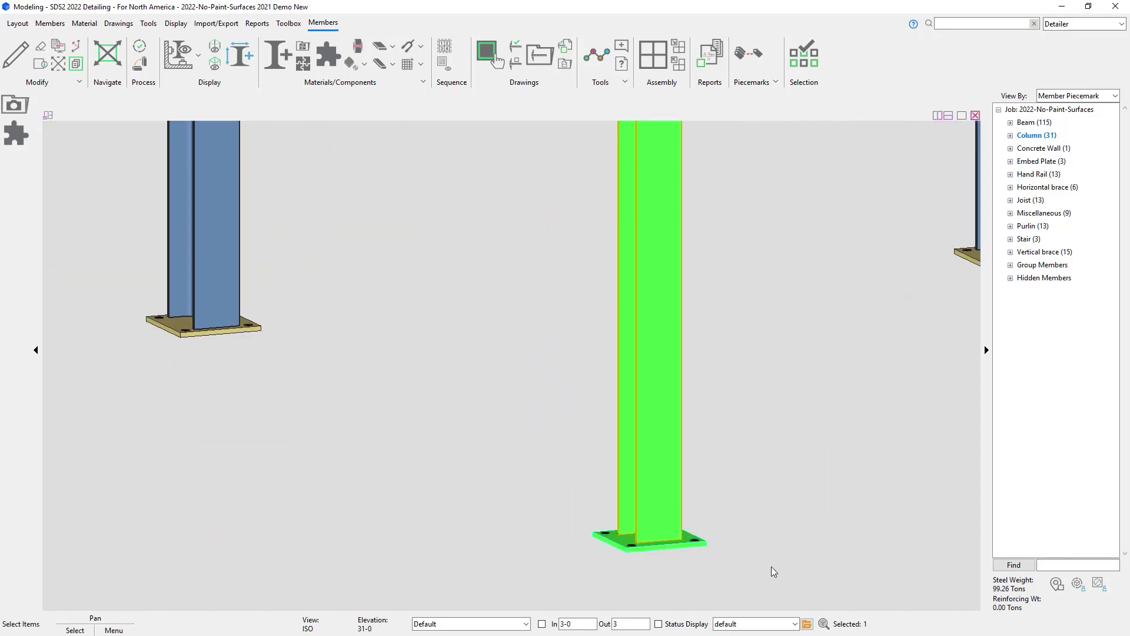
pyautogui.click(23, 136)
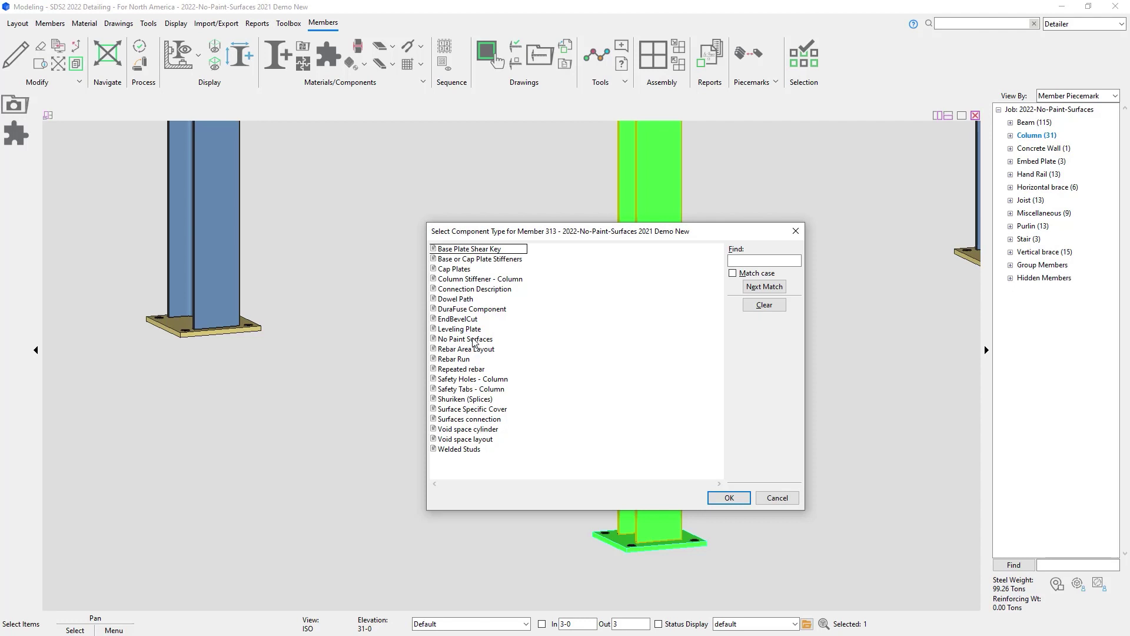
pyautogui.click(465, 339)
pyautogui.click(729, 497)
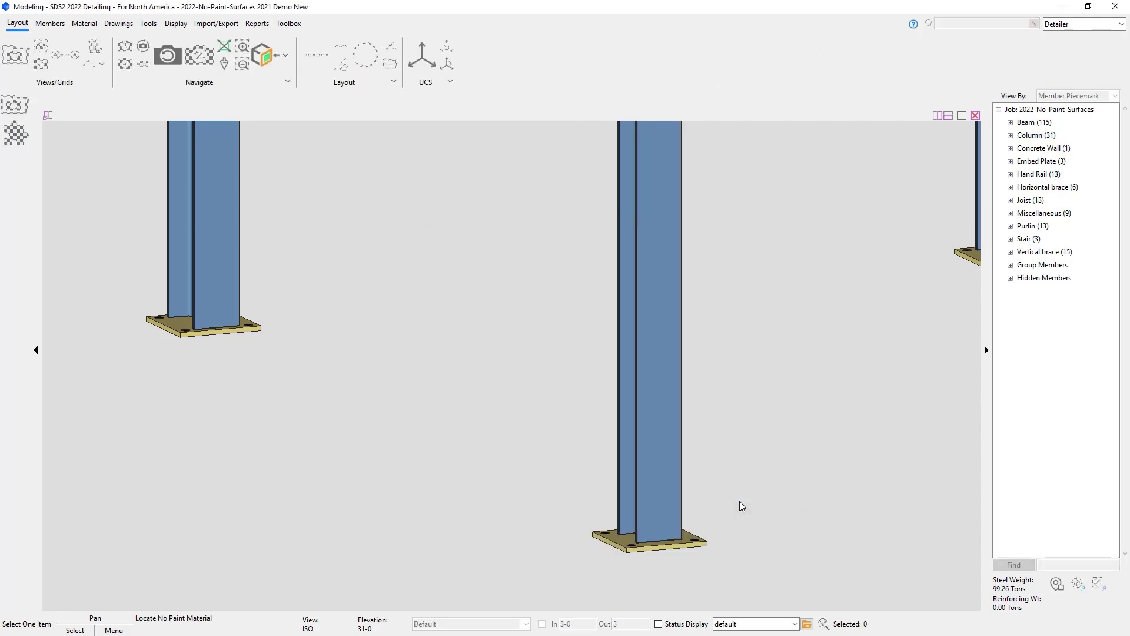
pyautogui.click(658, 481)
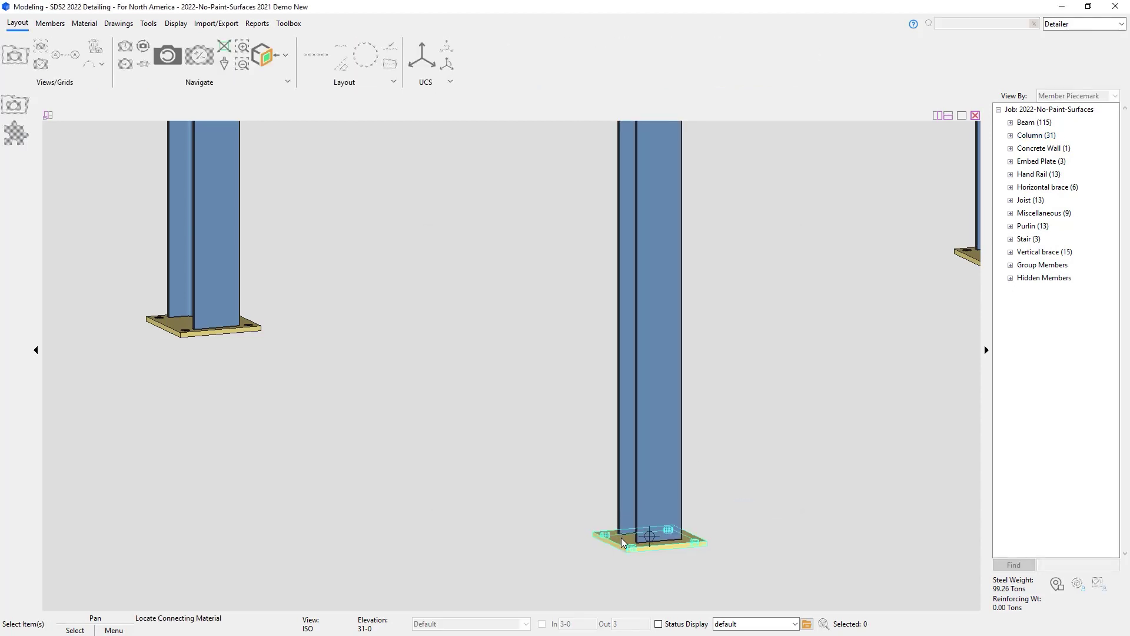
pyautogui.click(620, 538)
# Finish picking, then set thickness 5-0, one surface only, and note text FIREPROOFED
pyautogui.rightClick(775, 469)
pyautogui.click(789, 466)
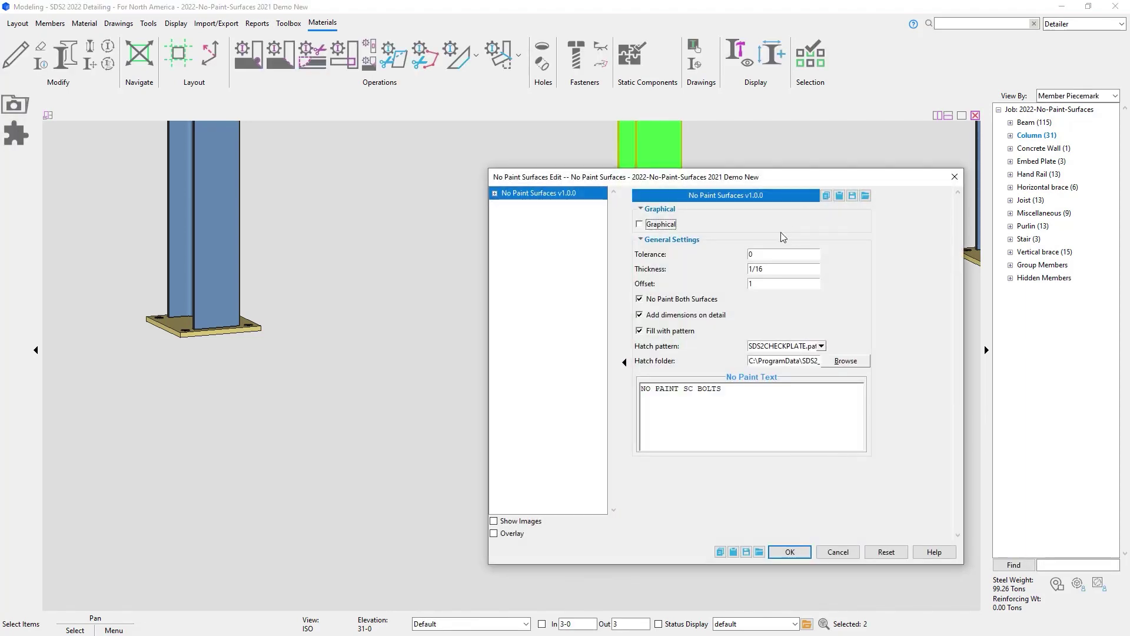
pyautogui.doubleClick(783, 269)
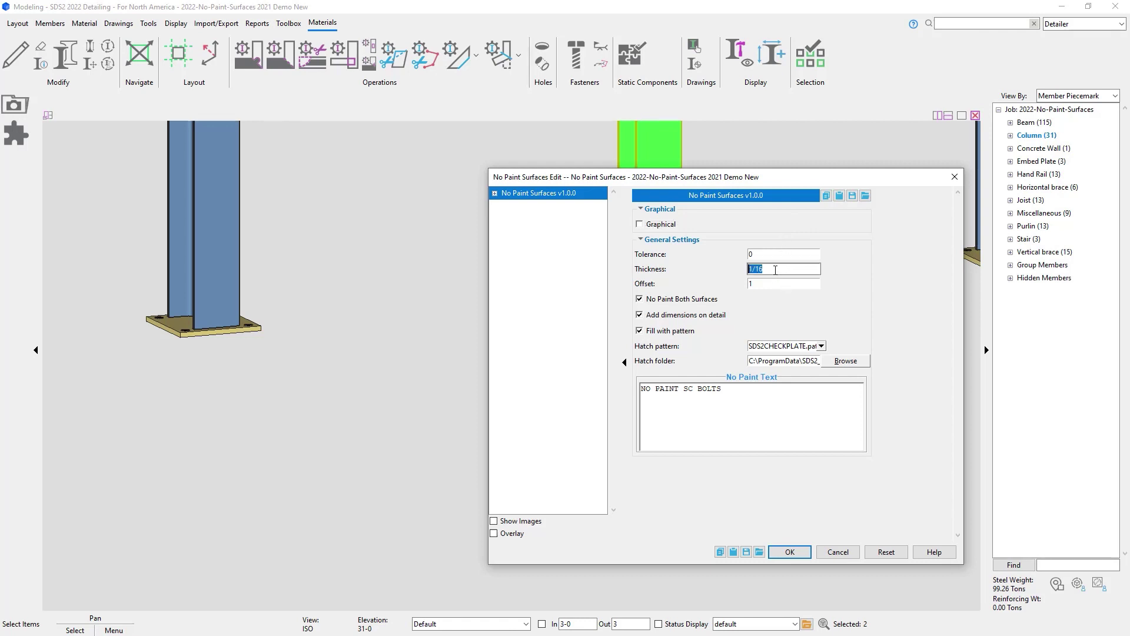
pyautogui.write('5-0')
pyautogui.press('Tab')
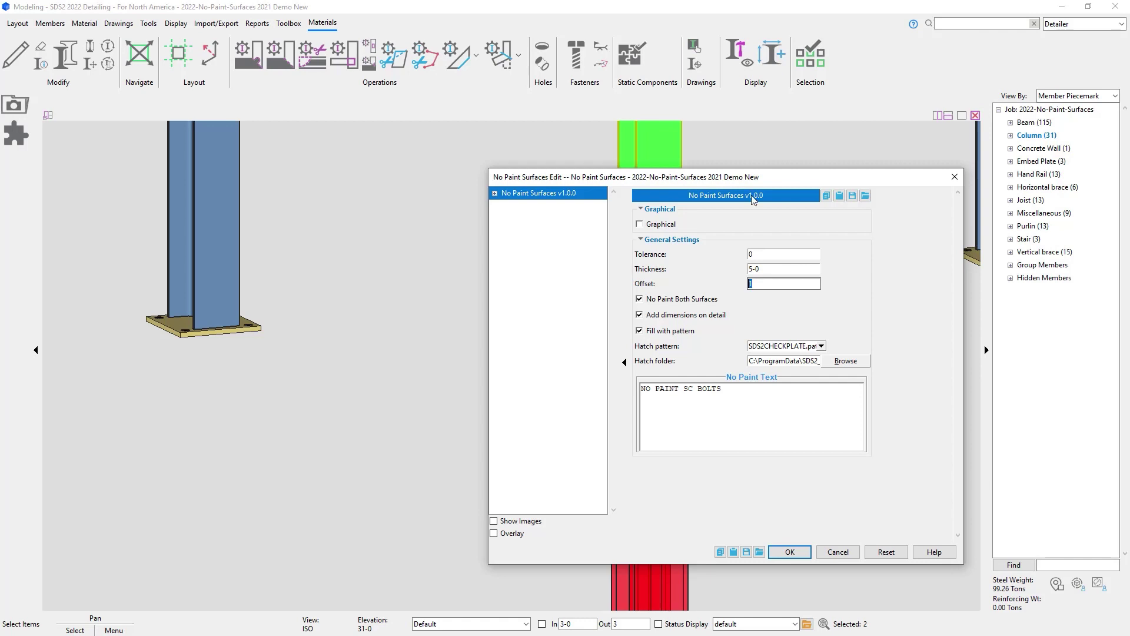
pyautogui.moveTo(763, 178)
pyautogui.mouseDown()
pyautogui.moveTo(935, 151)
pyautogui.moveTo(1002, 153)
pyautogui.moveTo(991, 149)
pyautogui.mouseUp()
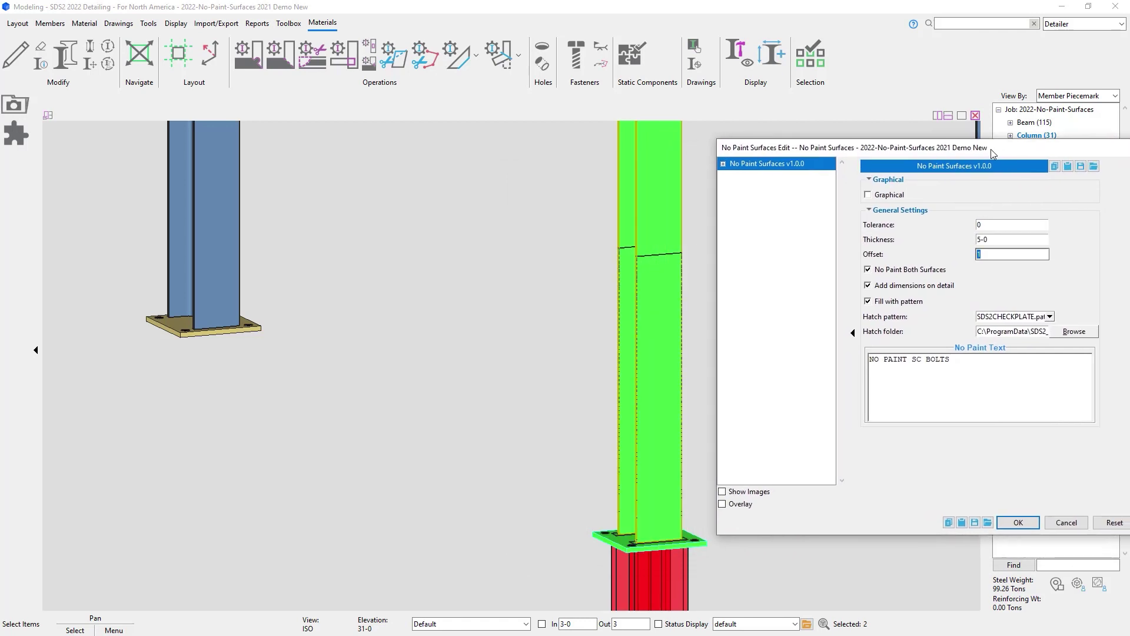
pyautogui.click(916, 274)
pyautogui.moveTo(961, 363); pyautogui.dragTo(861, 361)
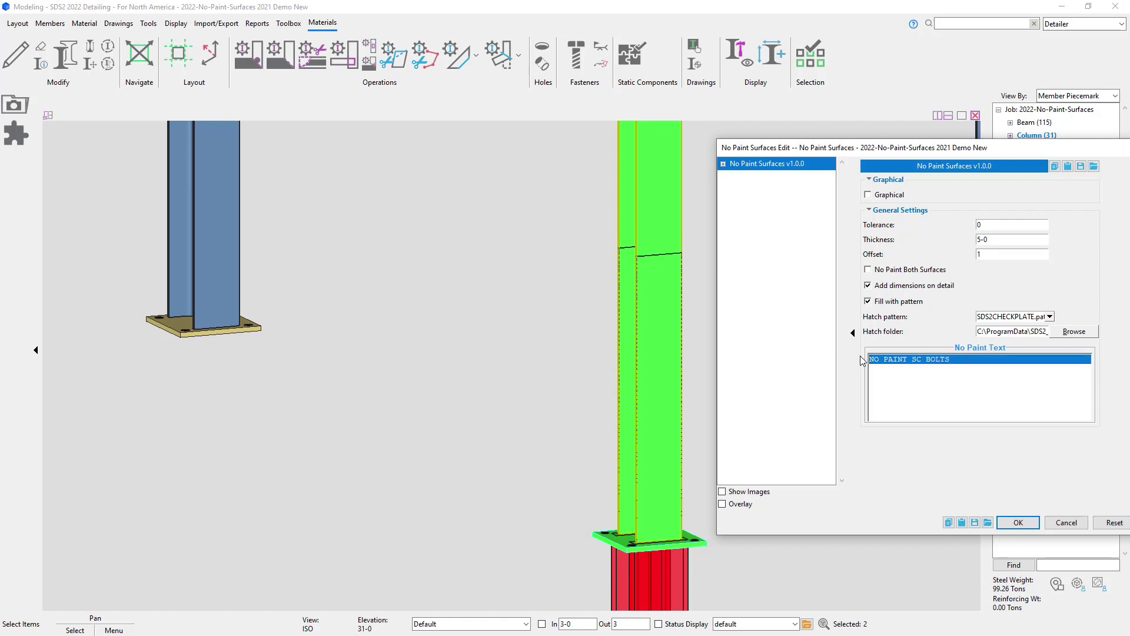
pyautogui.write('FI')
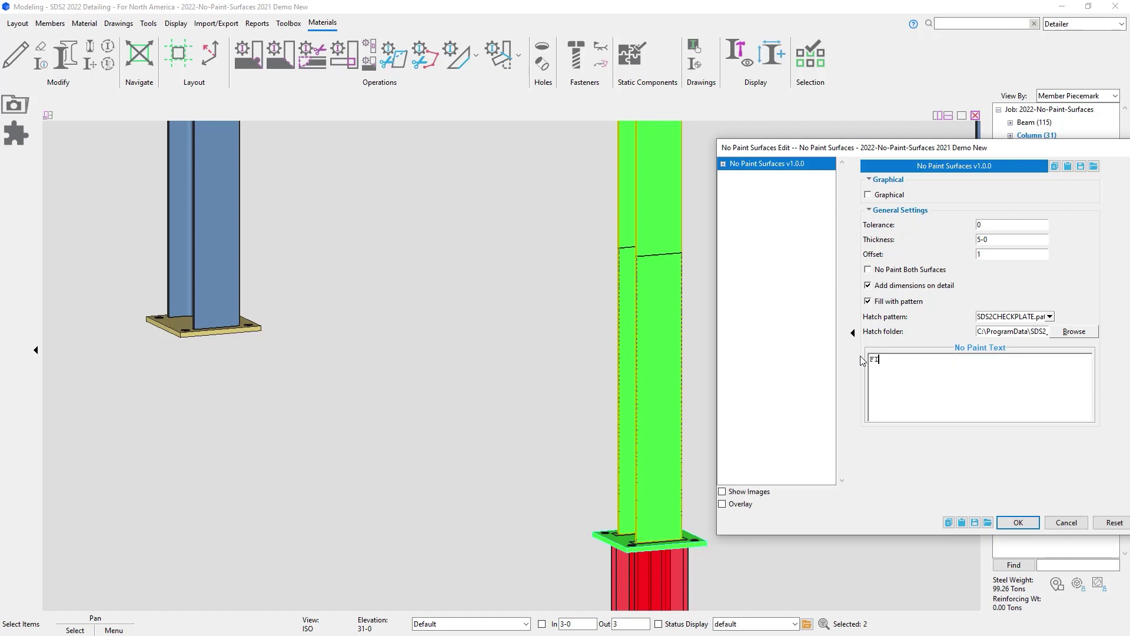
pyautogui.write('REPROOFED')
# Apply the column's no-paint settings, then select the column and confirm detailing it now
pyautogui.click(1016, 525)
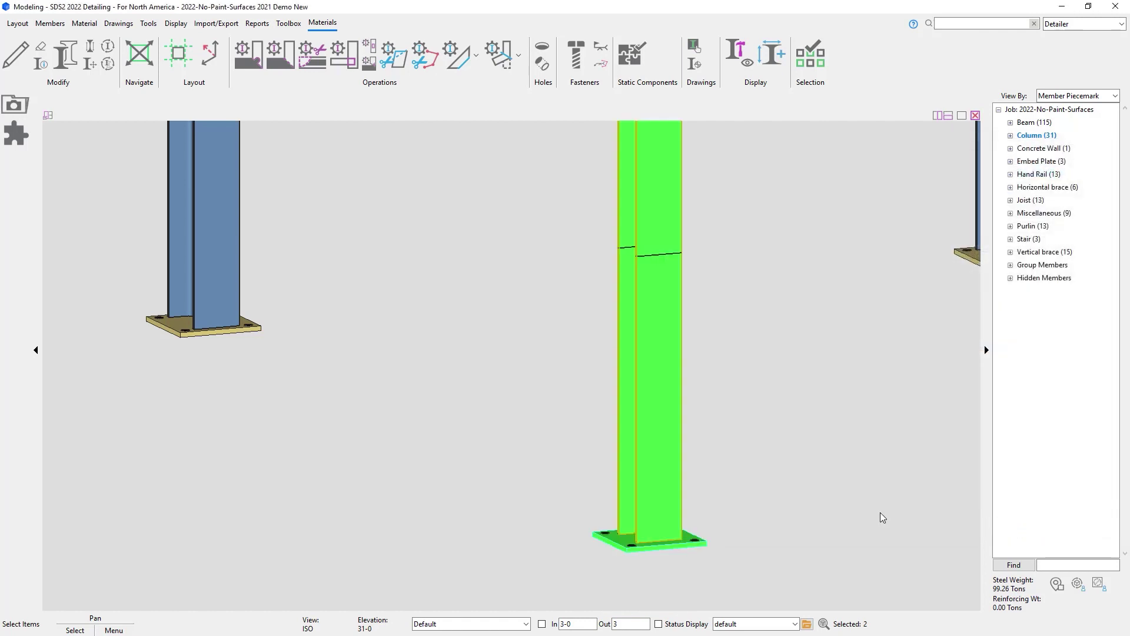
pyautogui.click(779, 460)
pyautogui.scroll(5, 660, 309)
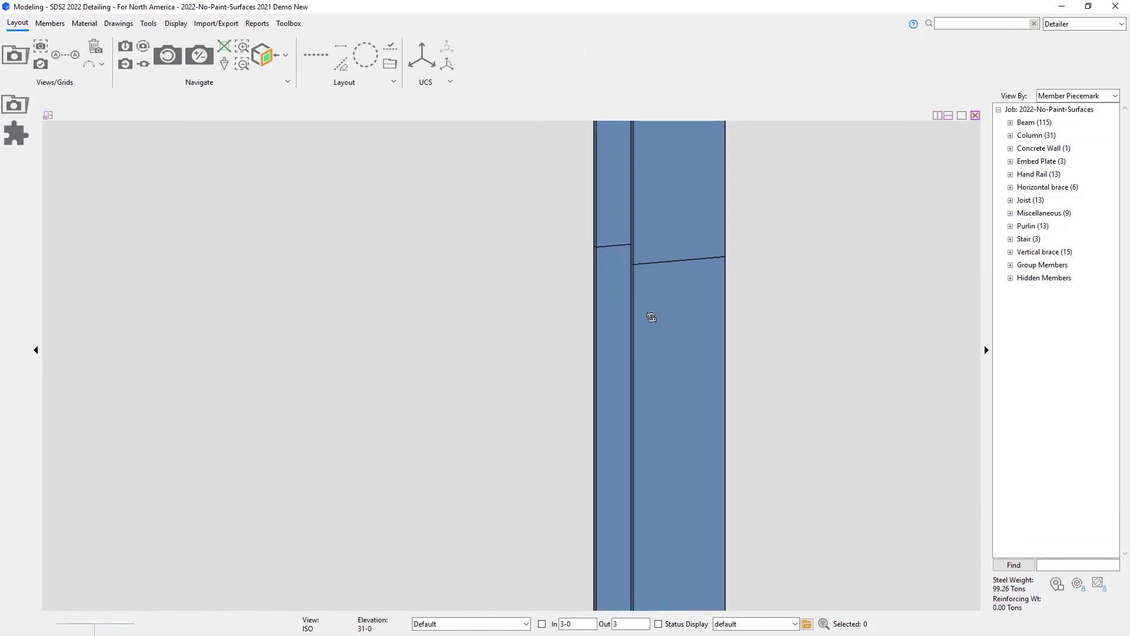
pyautogui.moveTo(719, 313)
pyautogui.mouseDown(button='middle')
pyautogui.moveTo(865, 327)
pyautogui.moveTo(735, 323)
pyautogui.mouseUp(button='middle')
pyautogui.click(669, 231)
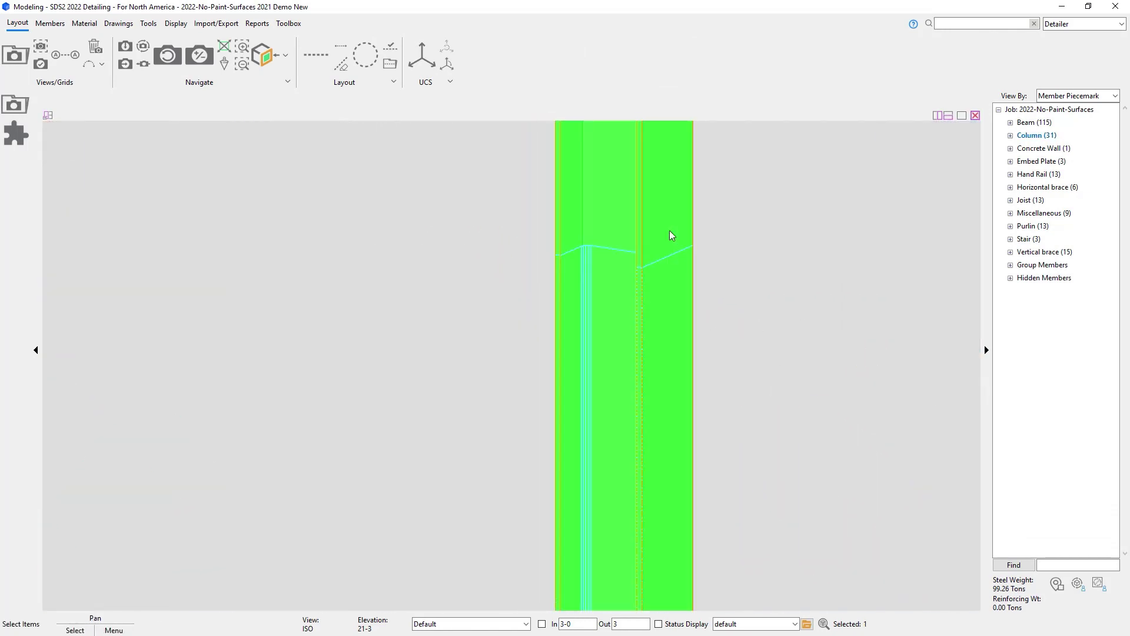
pyautogui.rightClick(670, 231)
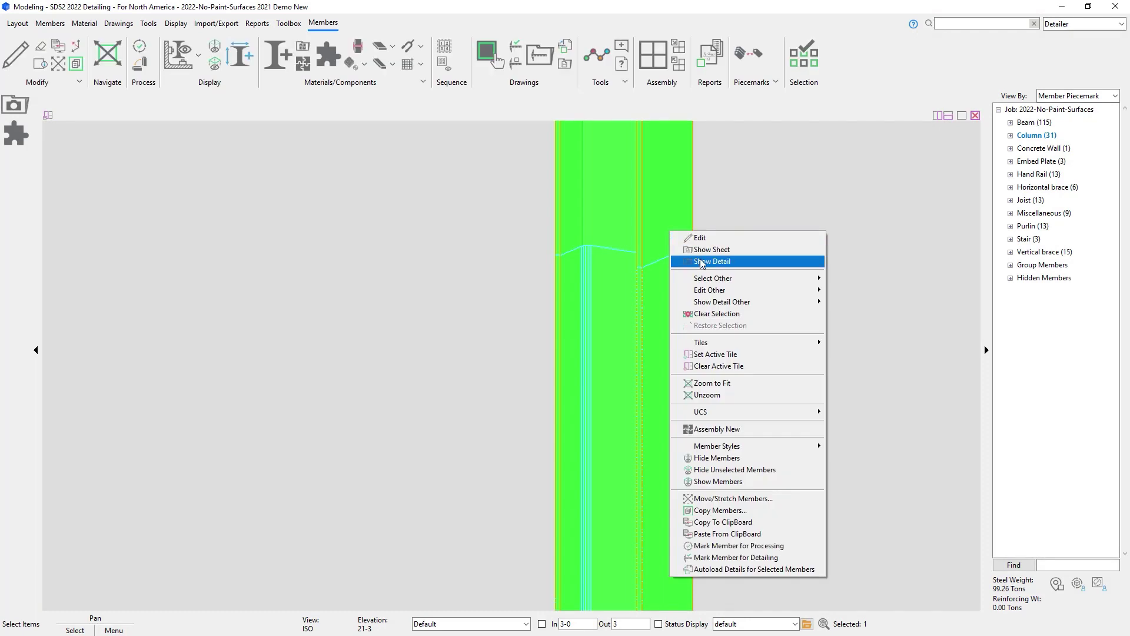
pyautogui.click(701, 259)
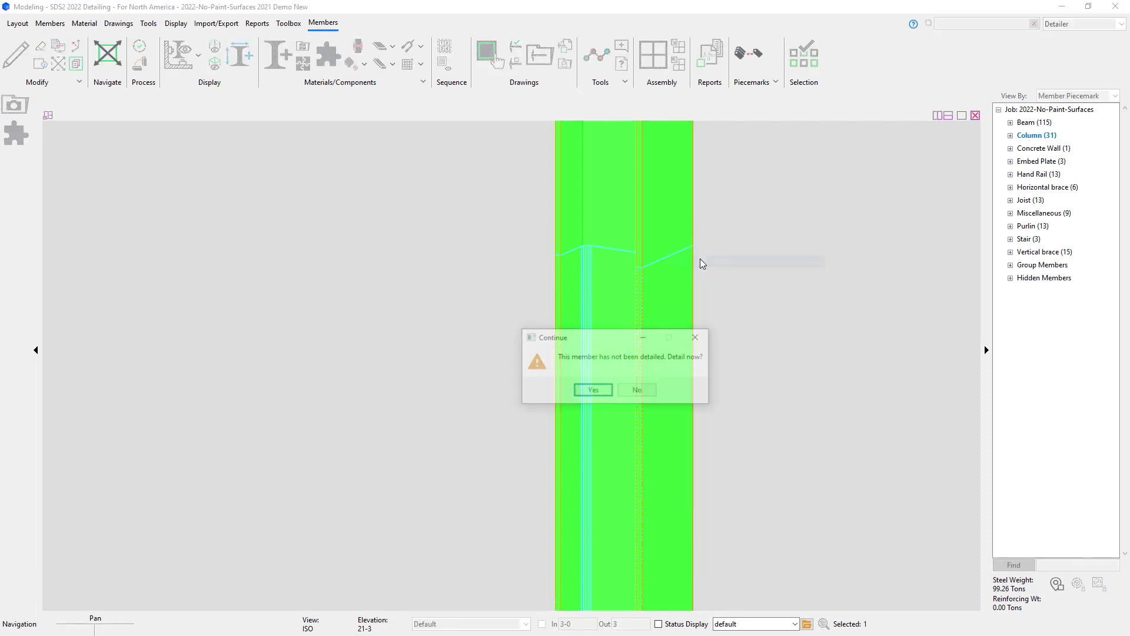
pyautogui.click(591, 392)
# Accept annotation settings to generate C_237, then move the FIREPROOFED note left of section A
pyautogui.click(471, 501)
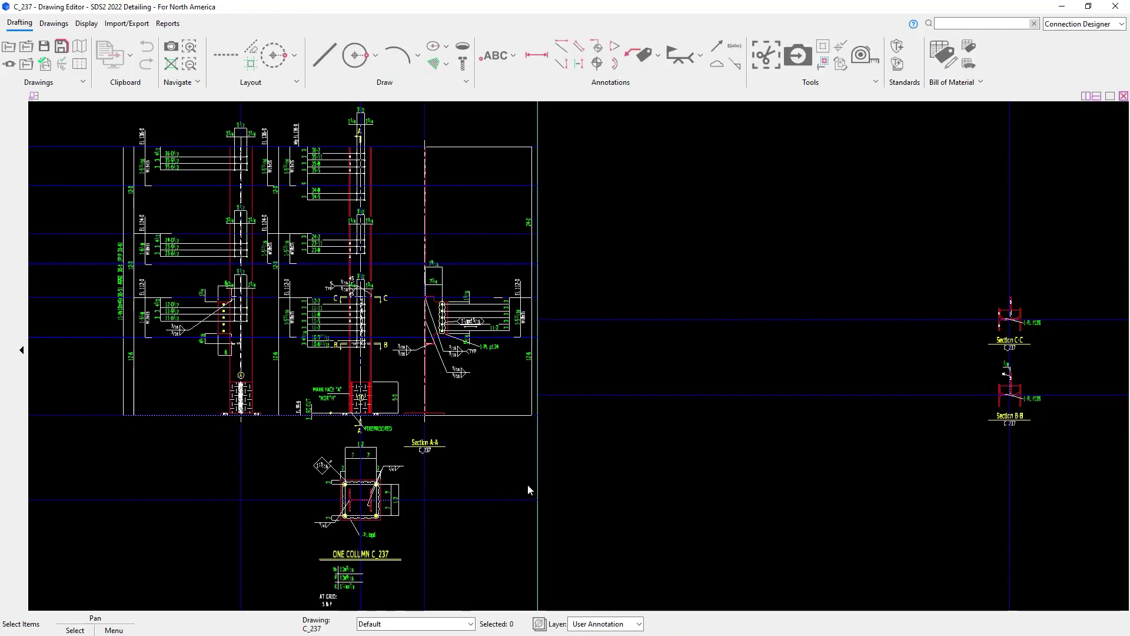
pyautogui.scroll(2, 316, 401)
pyautogui.scroll(3, 316, 406)
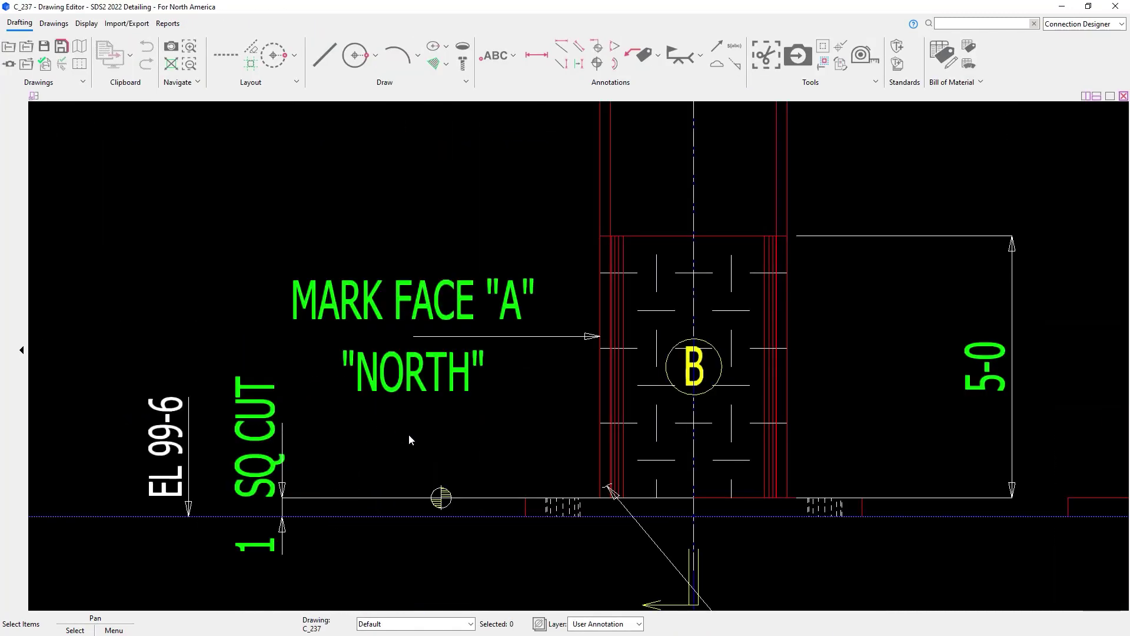
pyautogui.scroll(-2, 407, 434)
pyautogui.scroll(1, 407, 435)
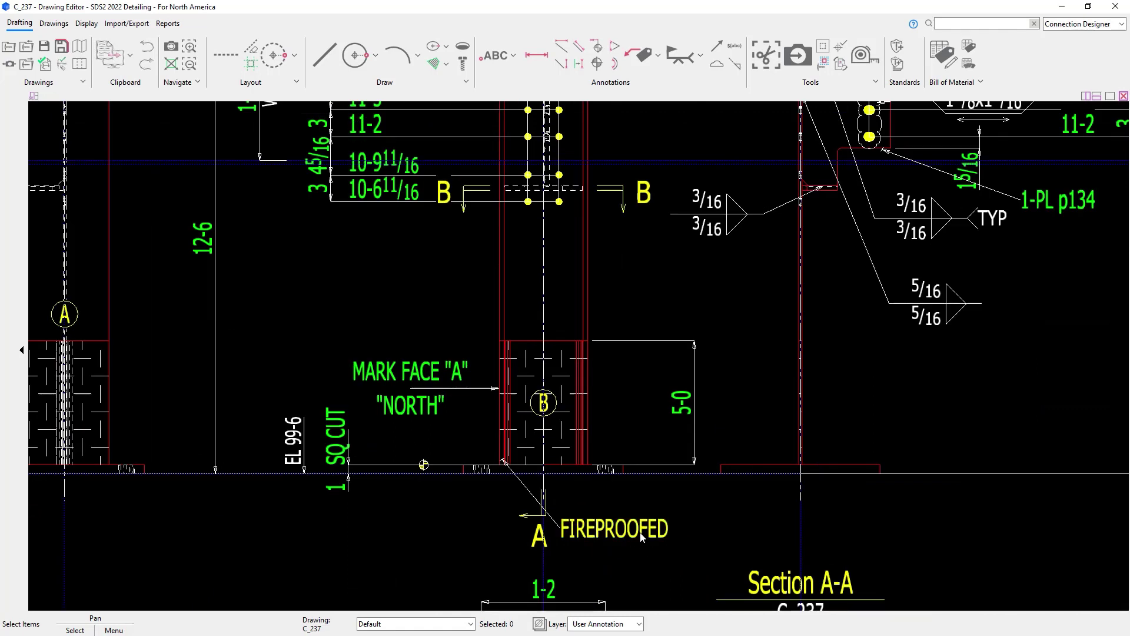
pyautogui.moveTo(619, 527); pyautogui.dragTo(537, 524)
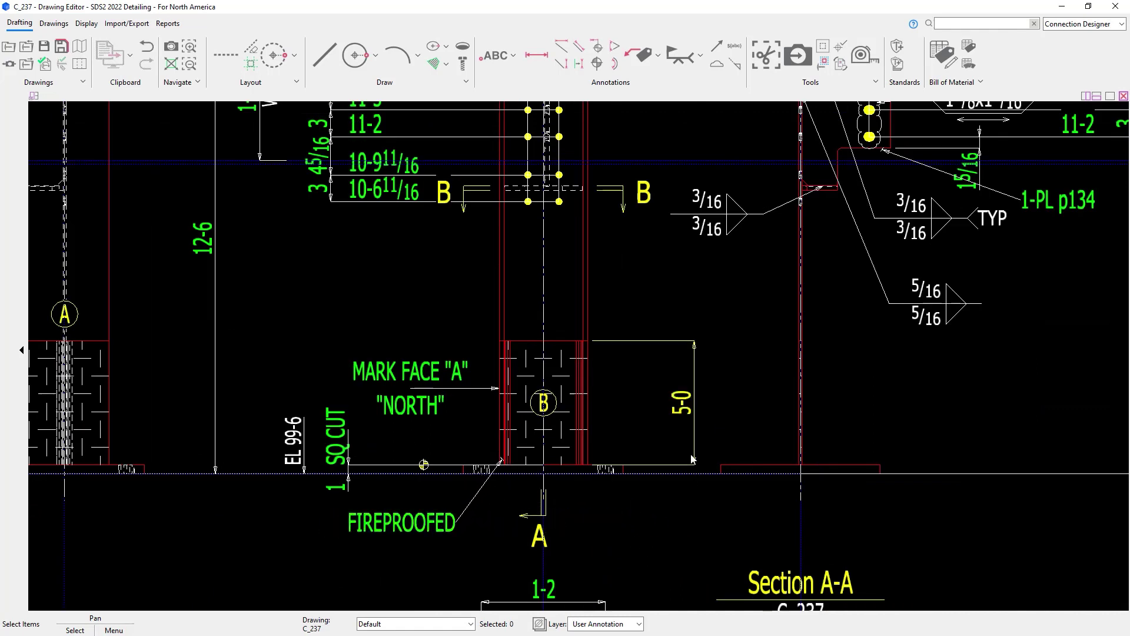